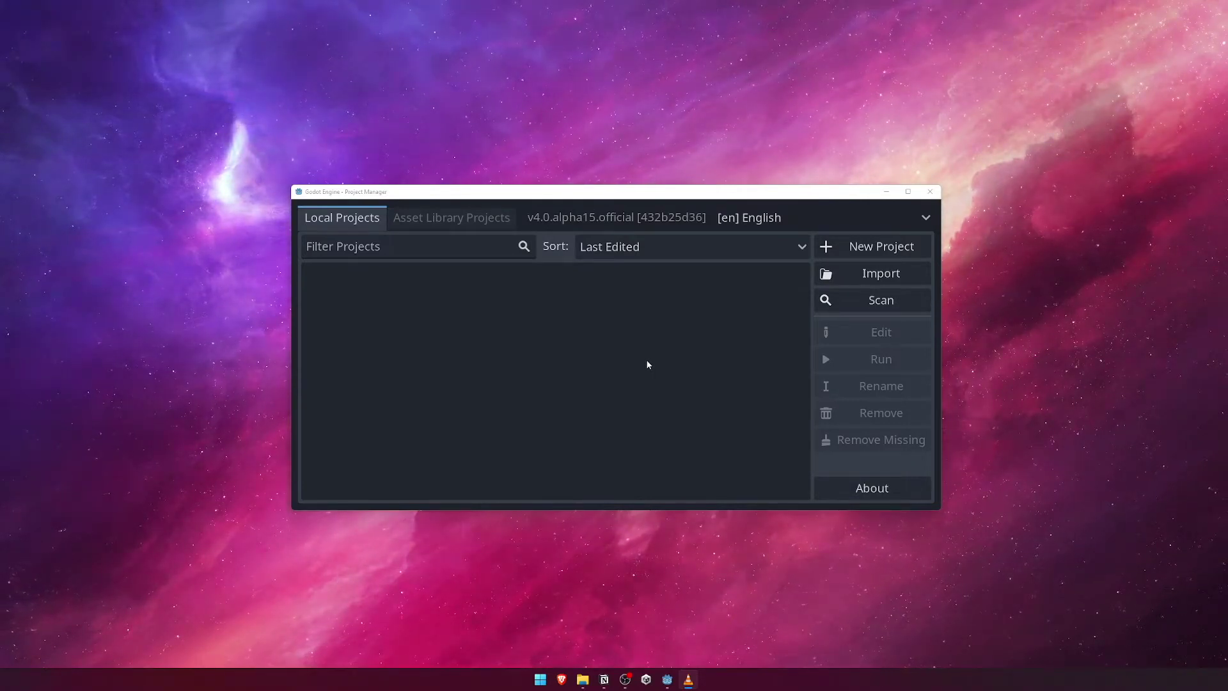
Browse the asset library's template and demo projects, and return to the local projects list.
left_click(460, 217)
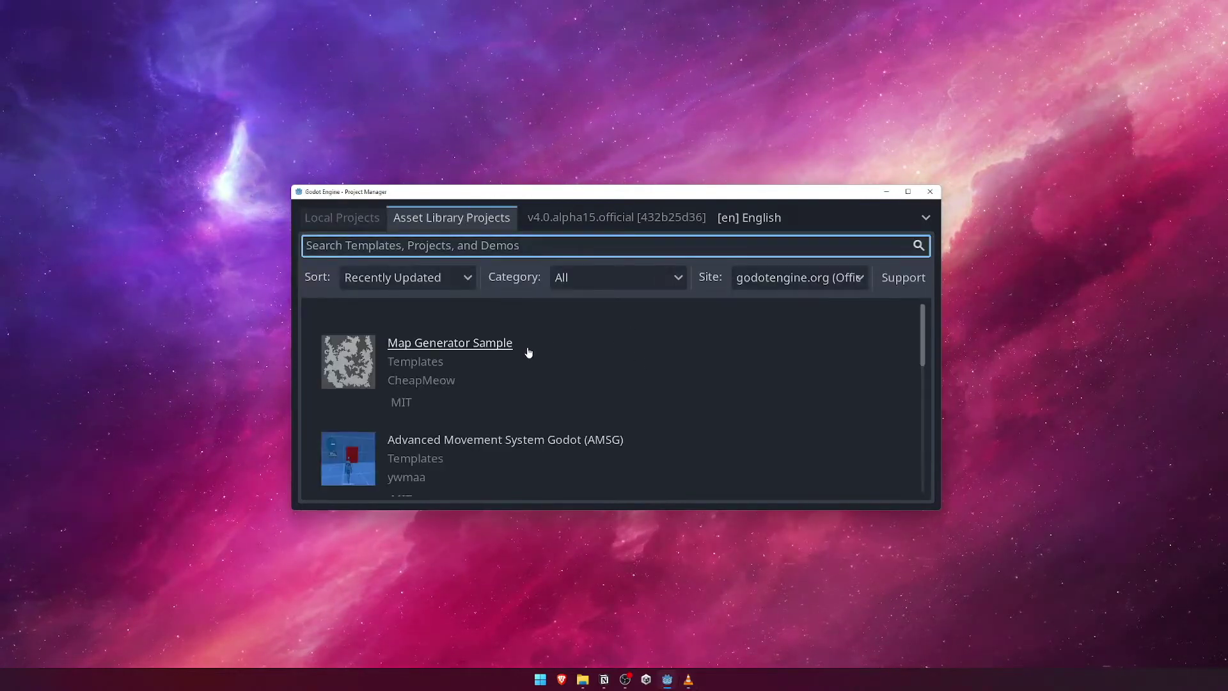
scroll(529, 348, "down", 2)
scroll(528, 348, "down", 6)
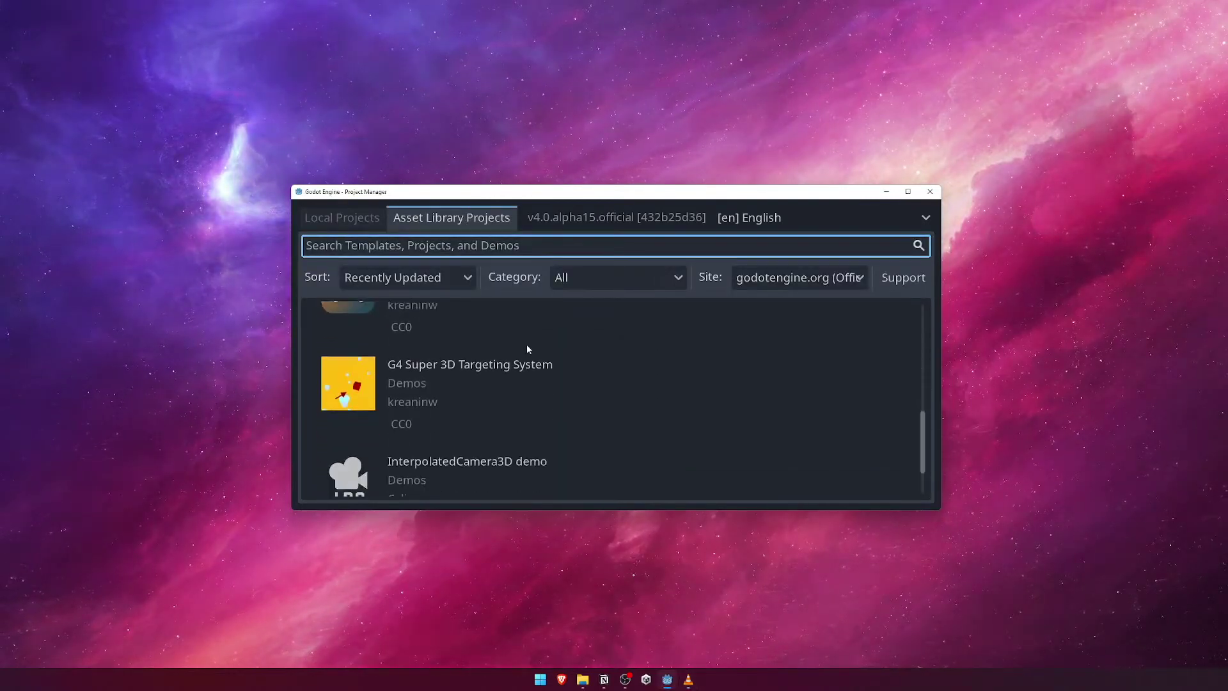
scroll(528, 349, "down", 1)
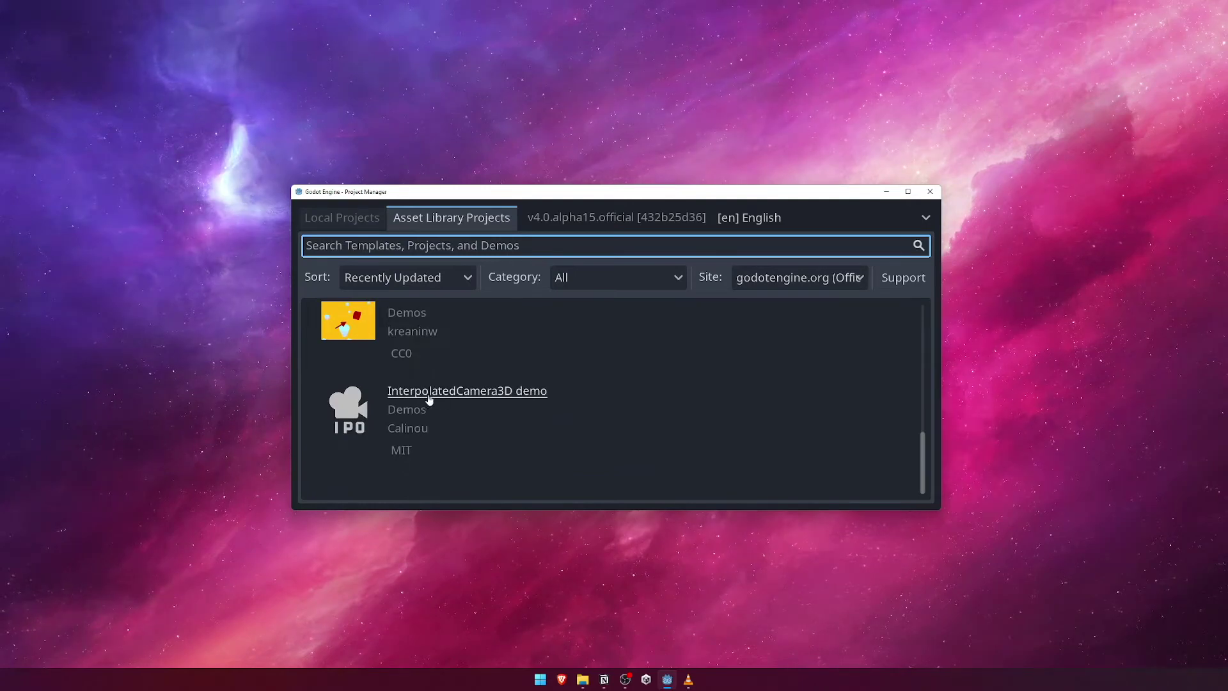
left_click(364, 221)
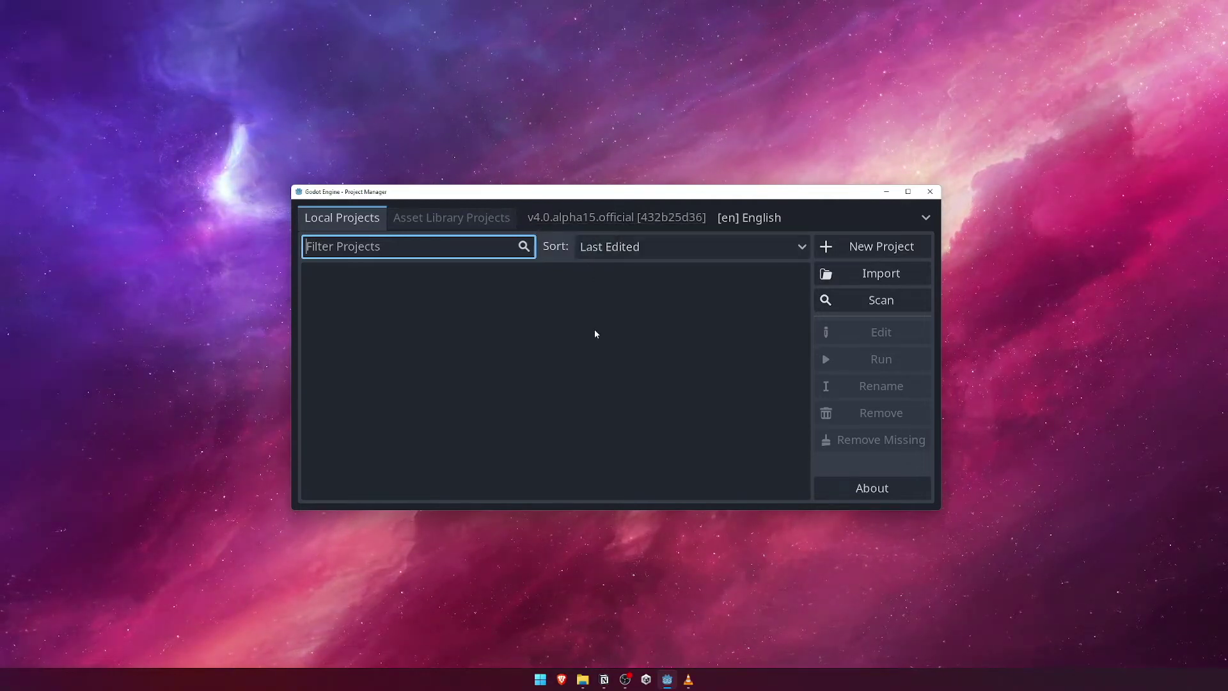
Start a new project named Raptor Run and create a matching folder for it in Documents.
left_click(869, 252)
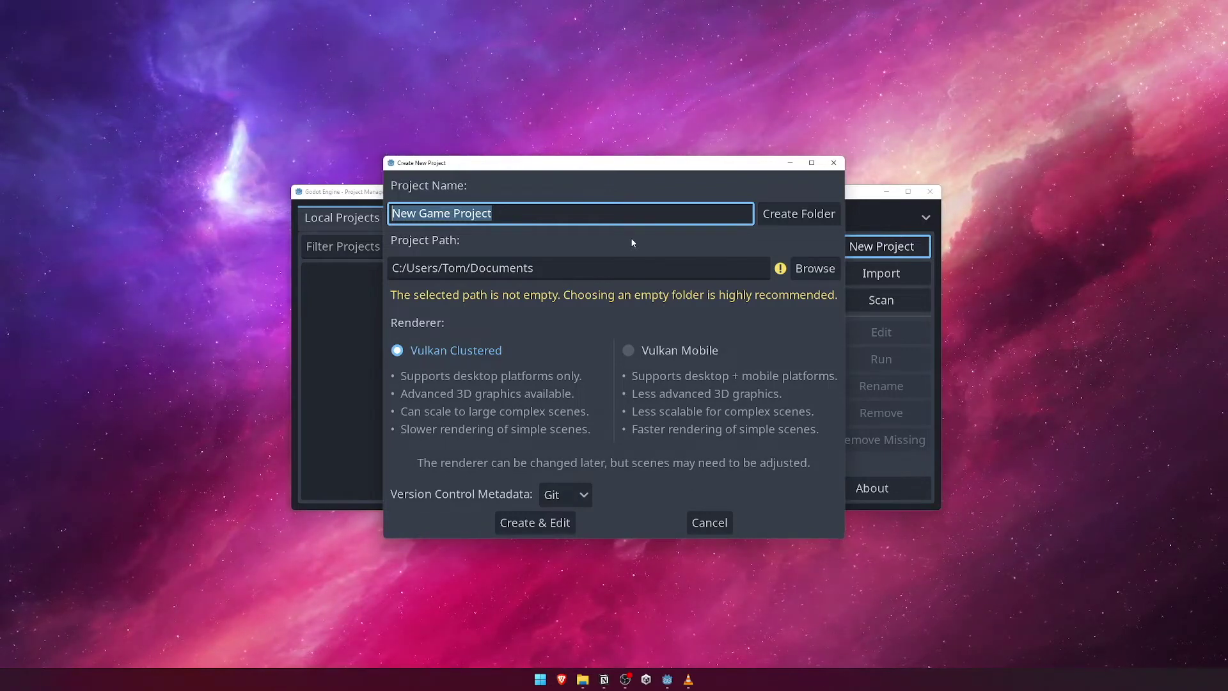
type("Raptor R")
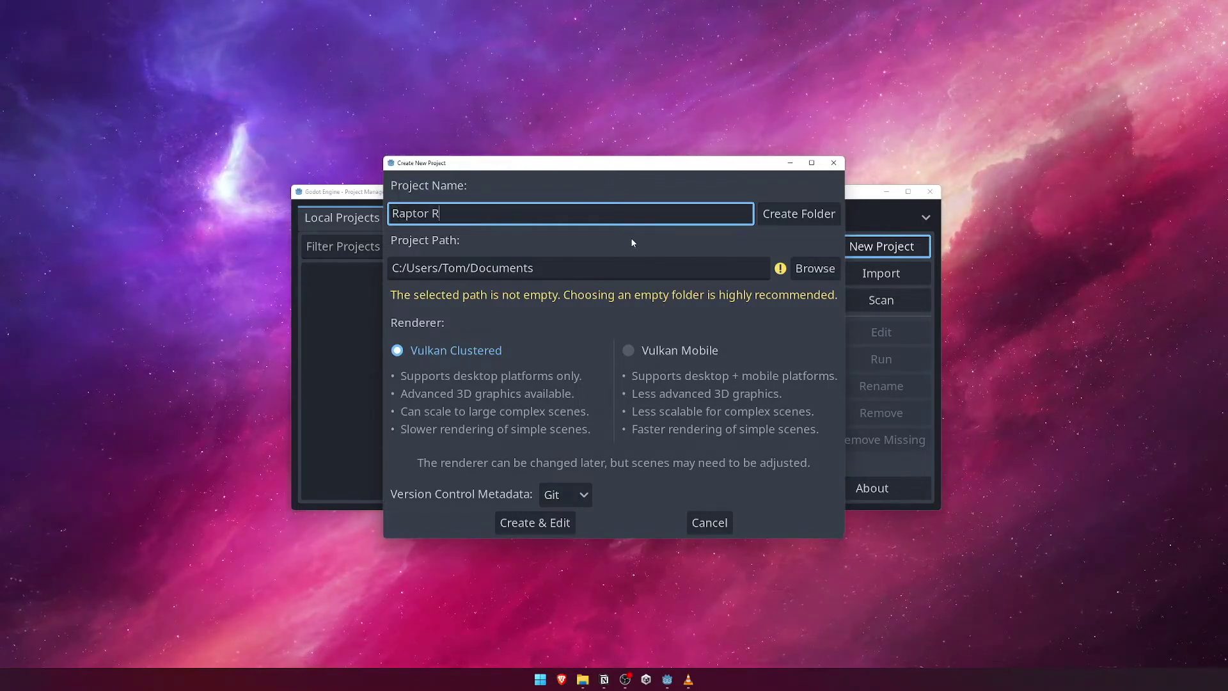
type("un")
left_click_drag(535, 268, 390, 268)
left_click(595, 273)
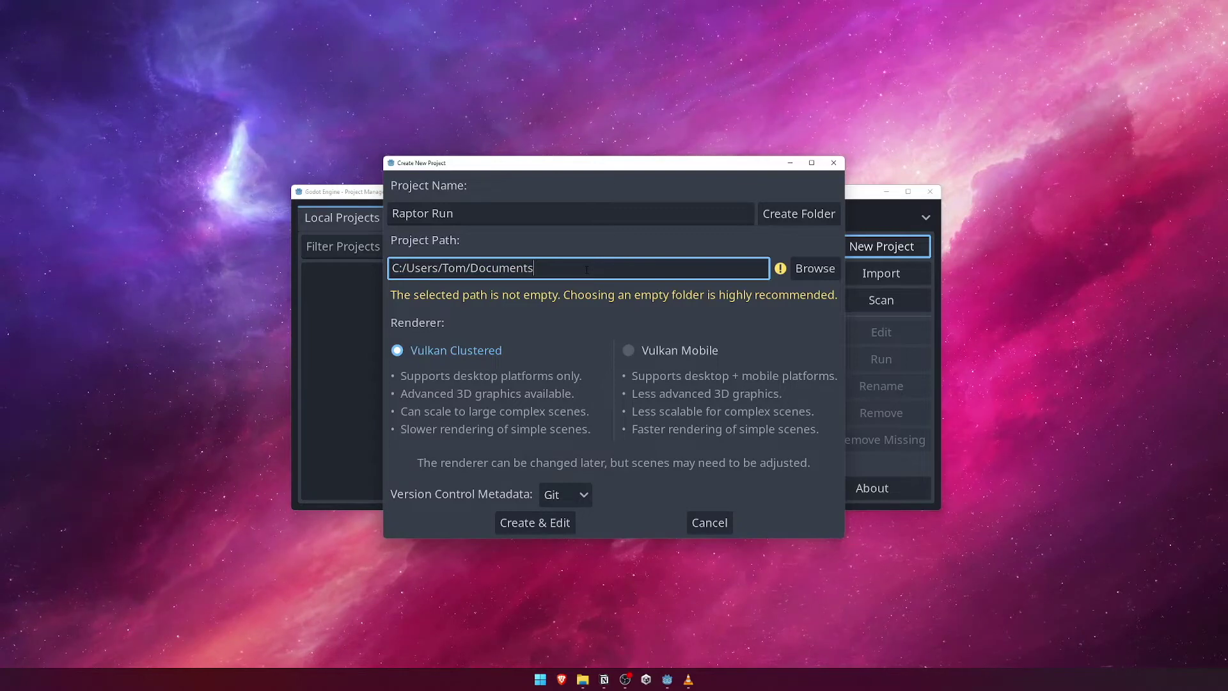
left_click(795, 215)
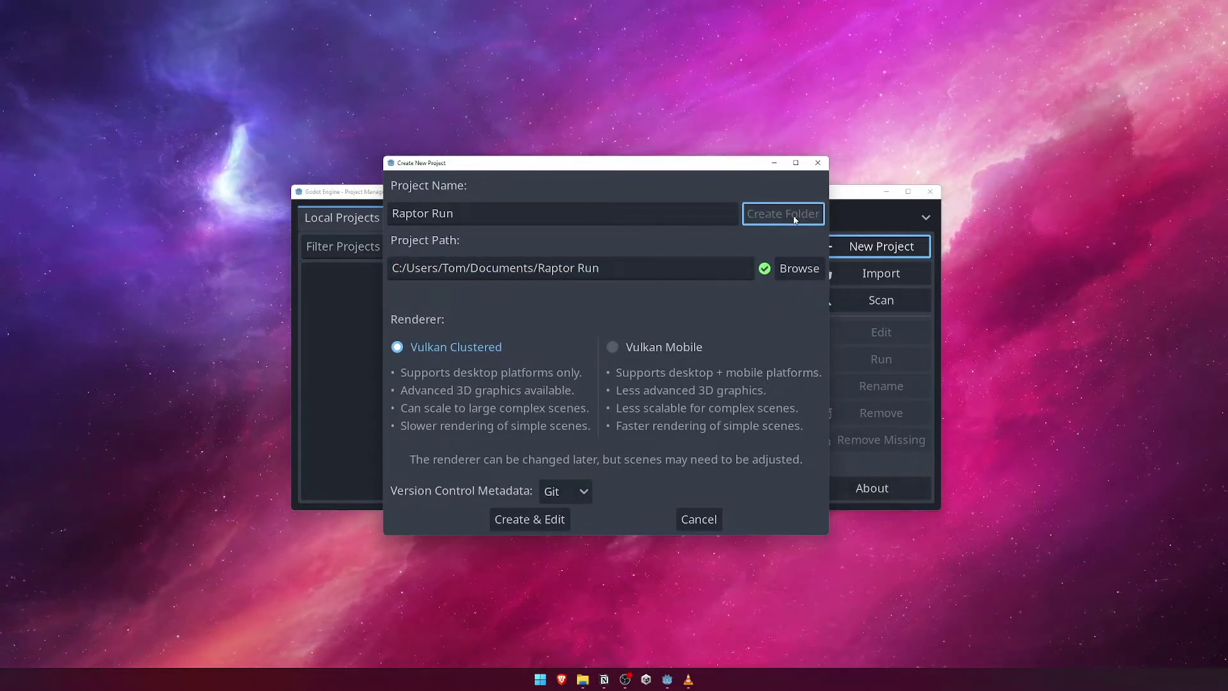
left_click_drag(600, 268, 539, 268)
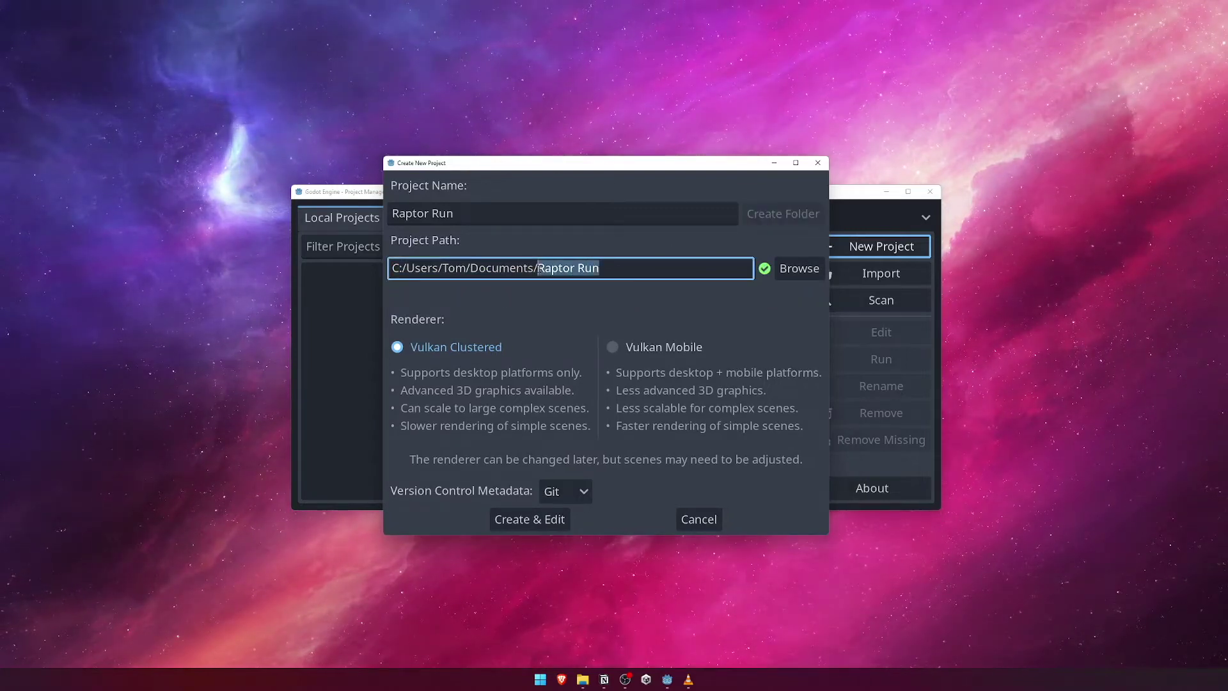
left_click(626, 269)
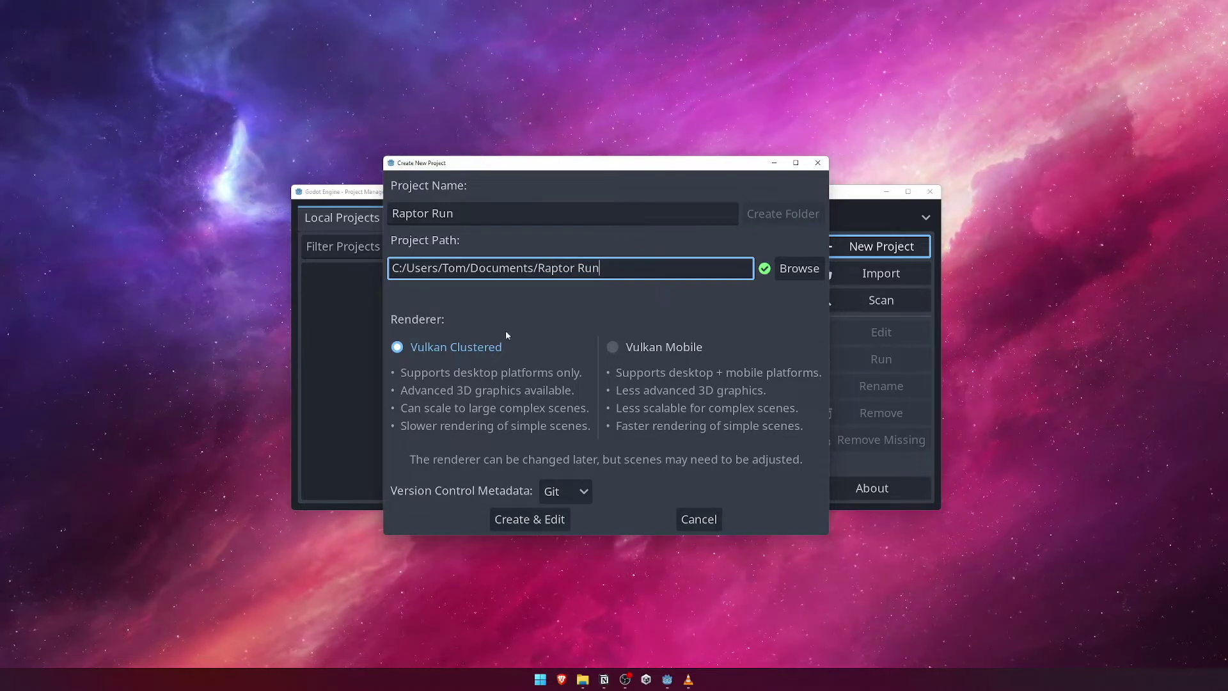
Choose the Vulkan Clustered renderer and Git version control metadata, and create the project for editing.
left_click(404, 351)
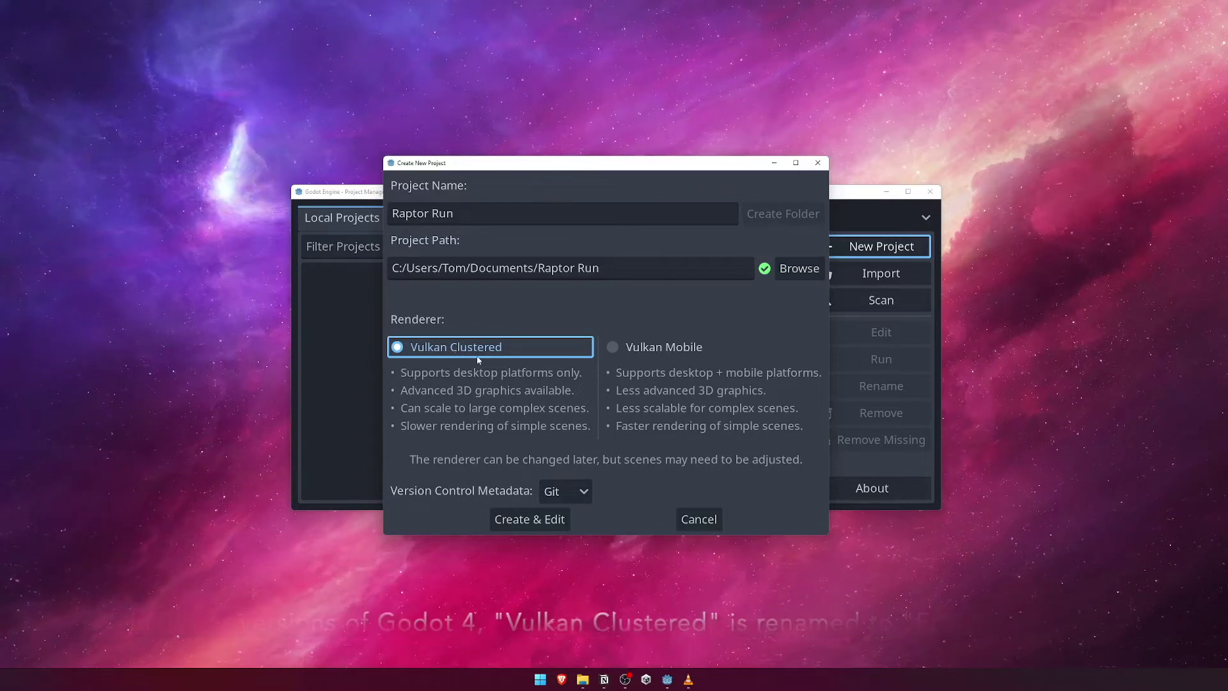
left_click(589, 495)
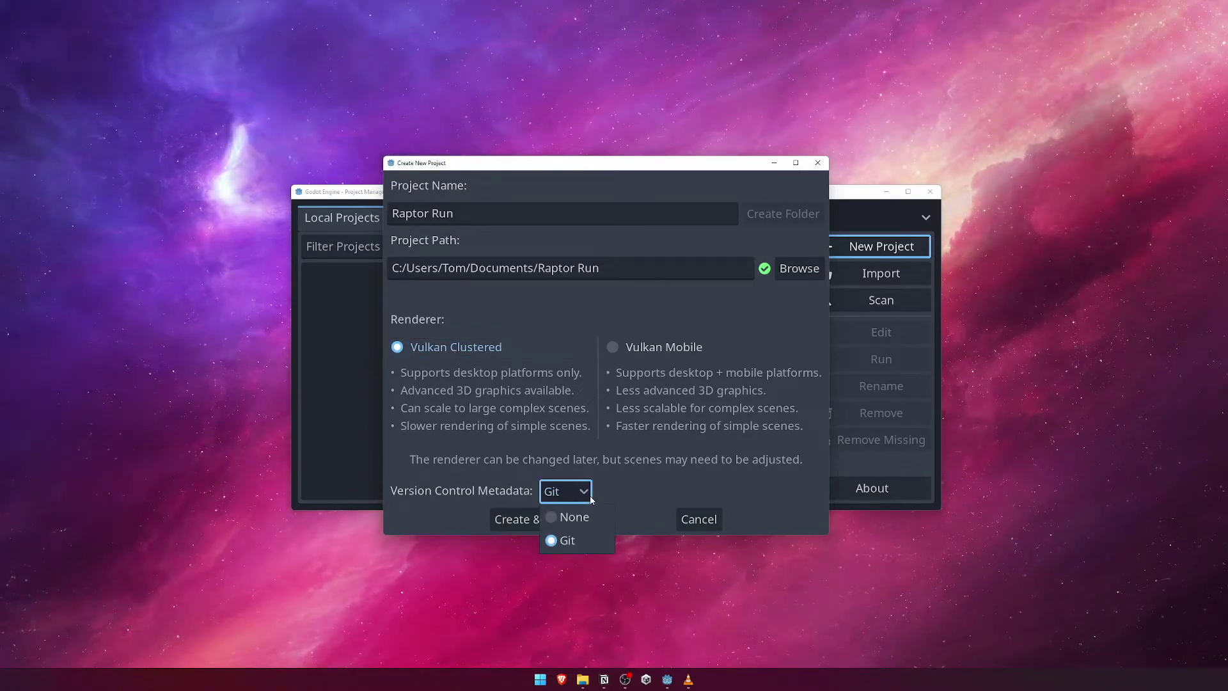
left_click(600, 546)
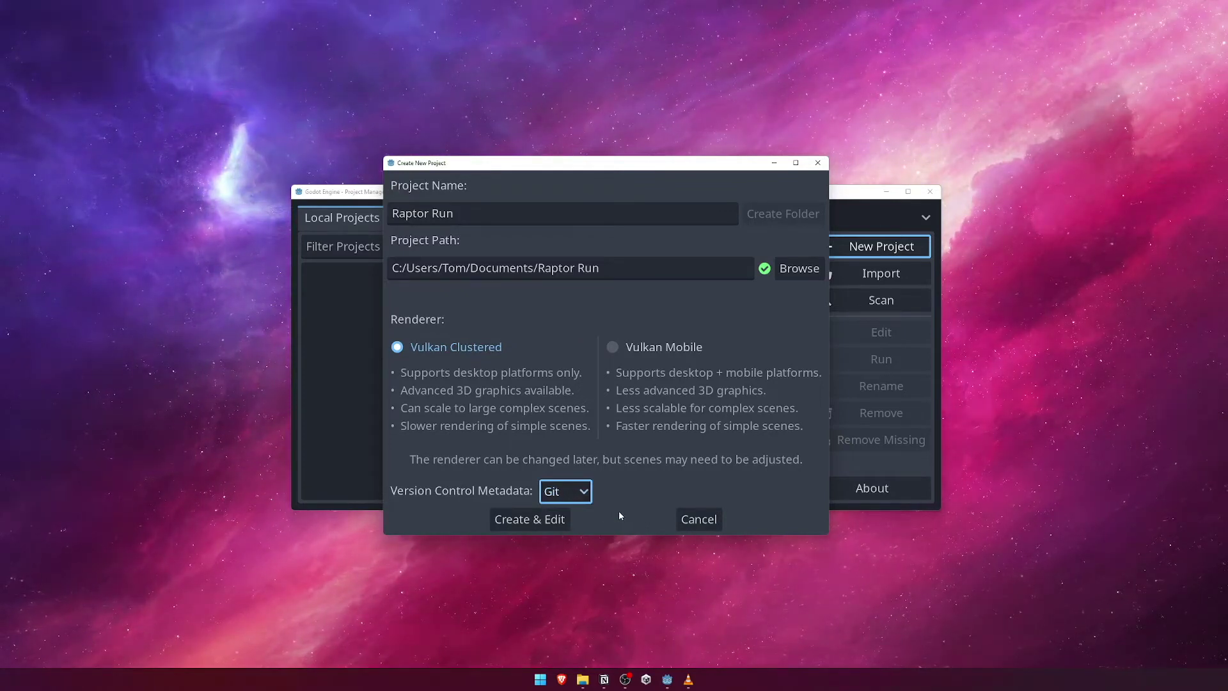
left_click(551, 519)
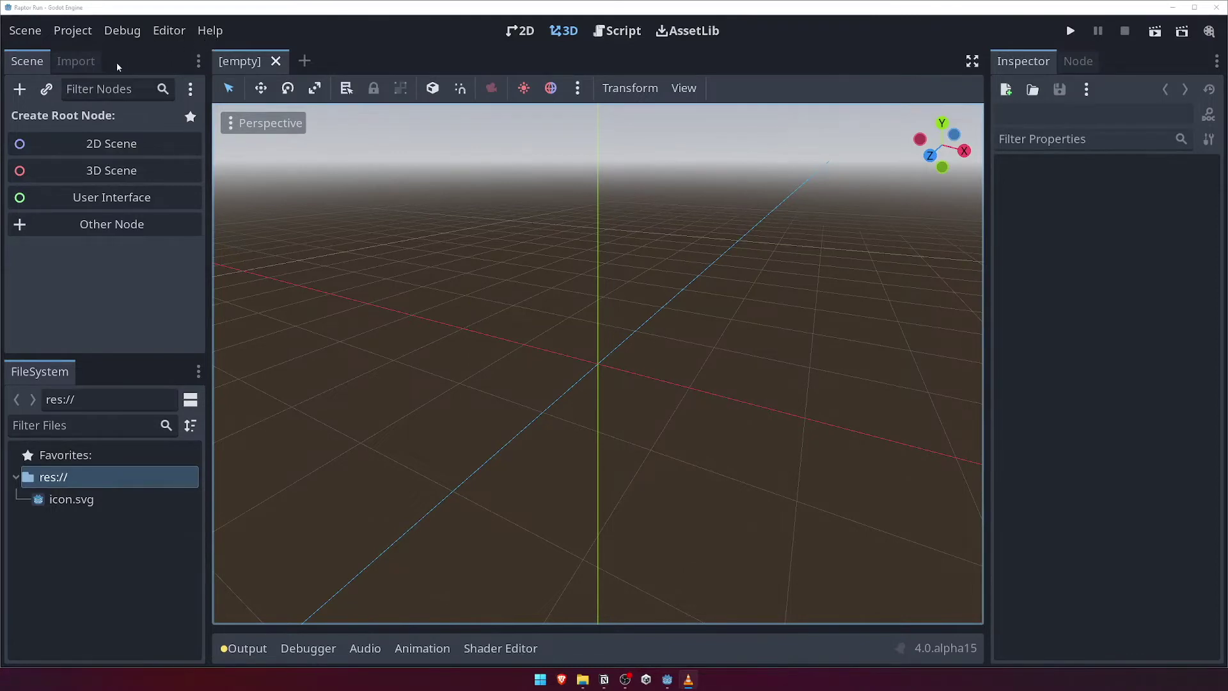
left_click(30, 32)
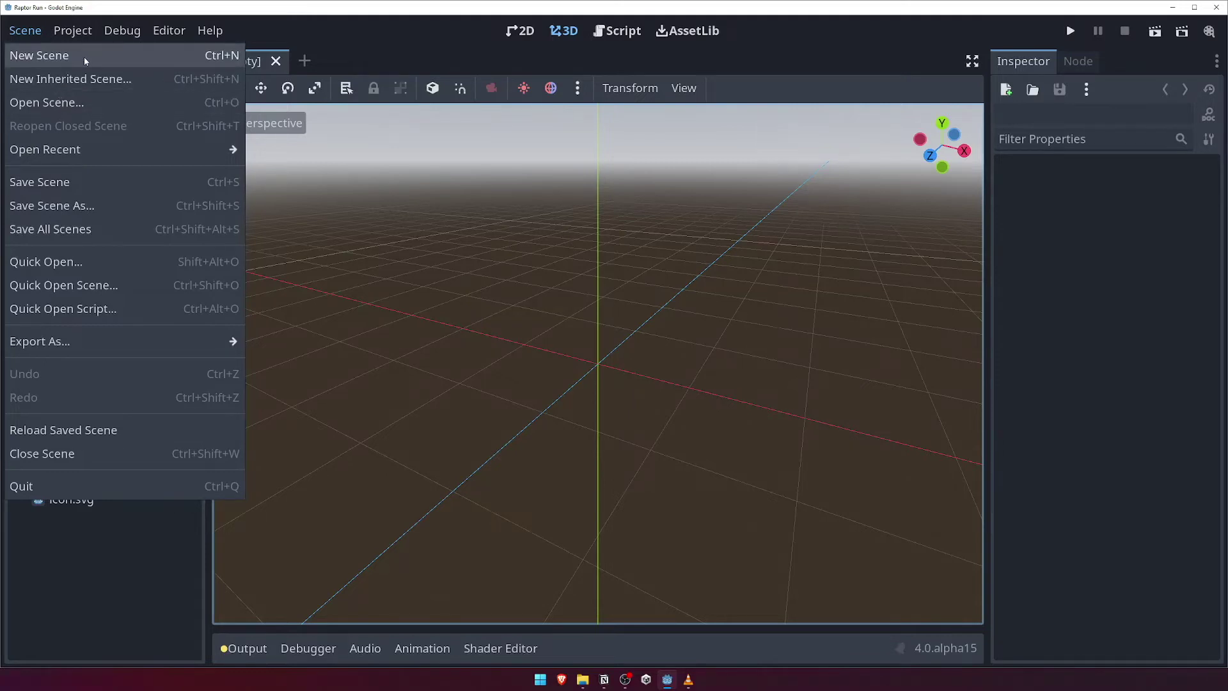
left_click(80, 37)
left_click(79, 33)
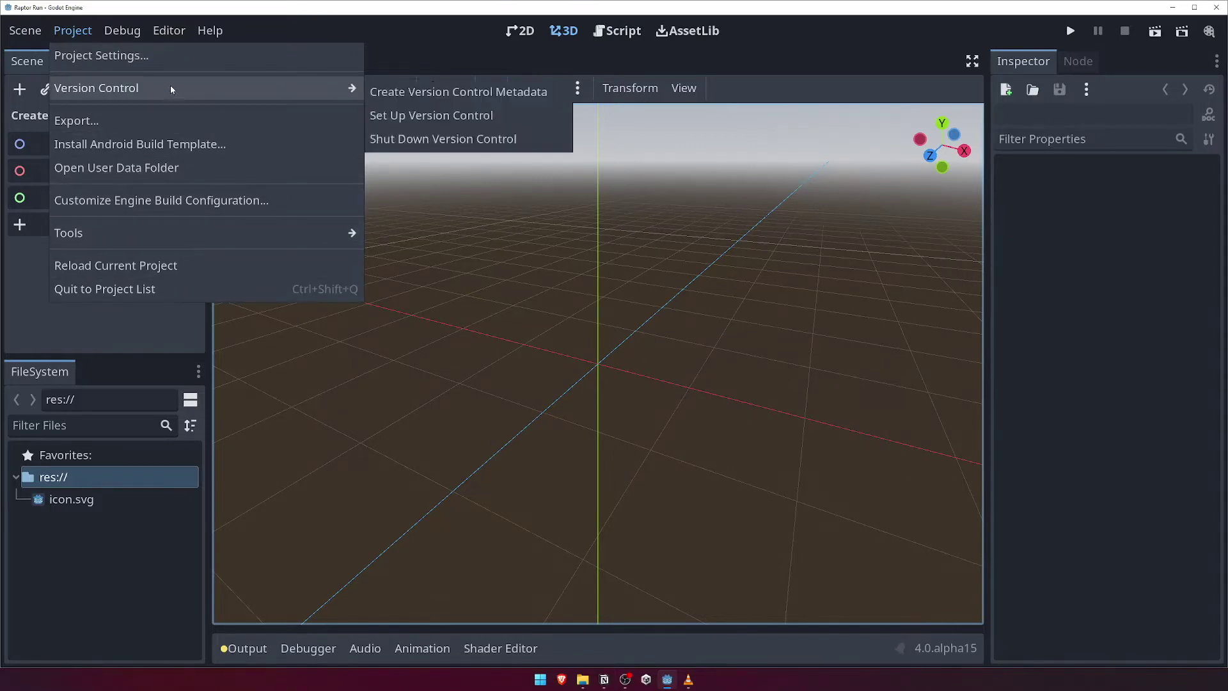
mouse_move(140, 38)
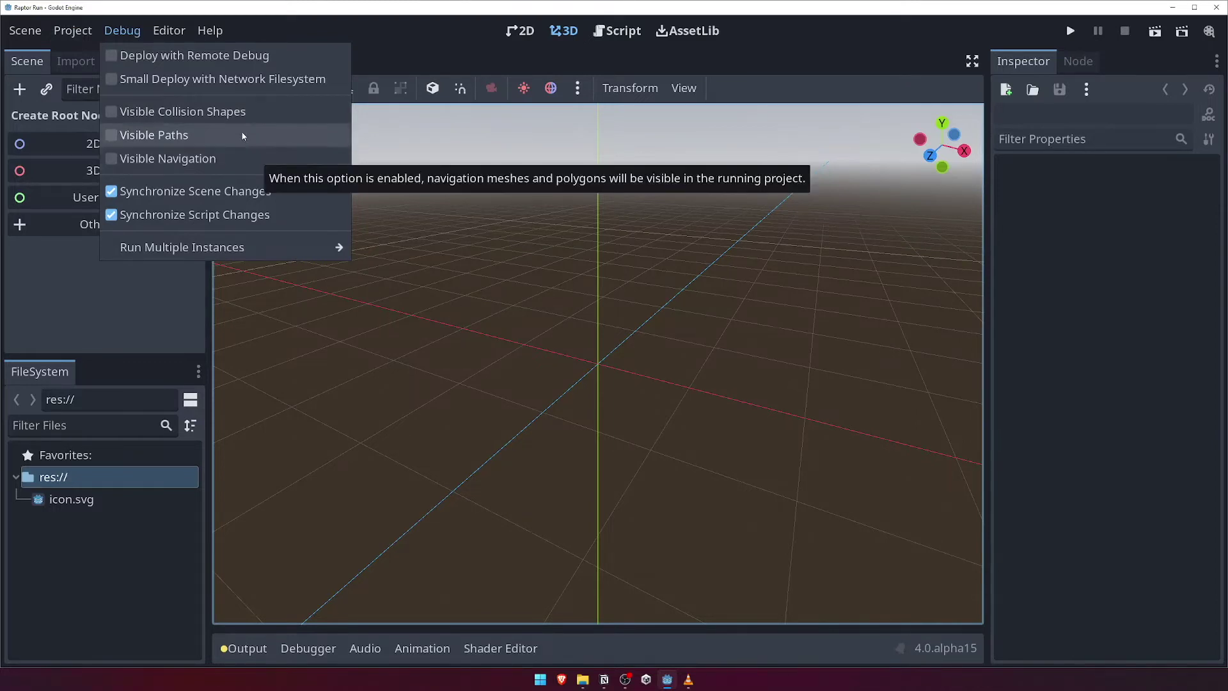
mouse_move(180, 37)
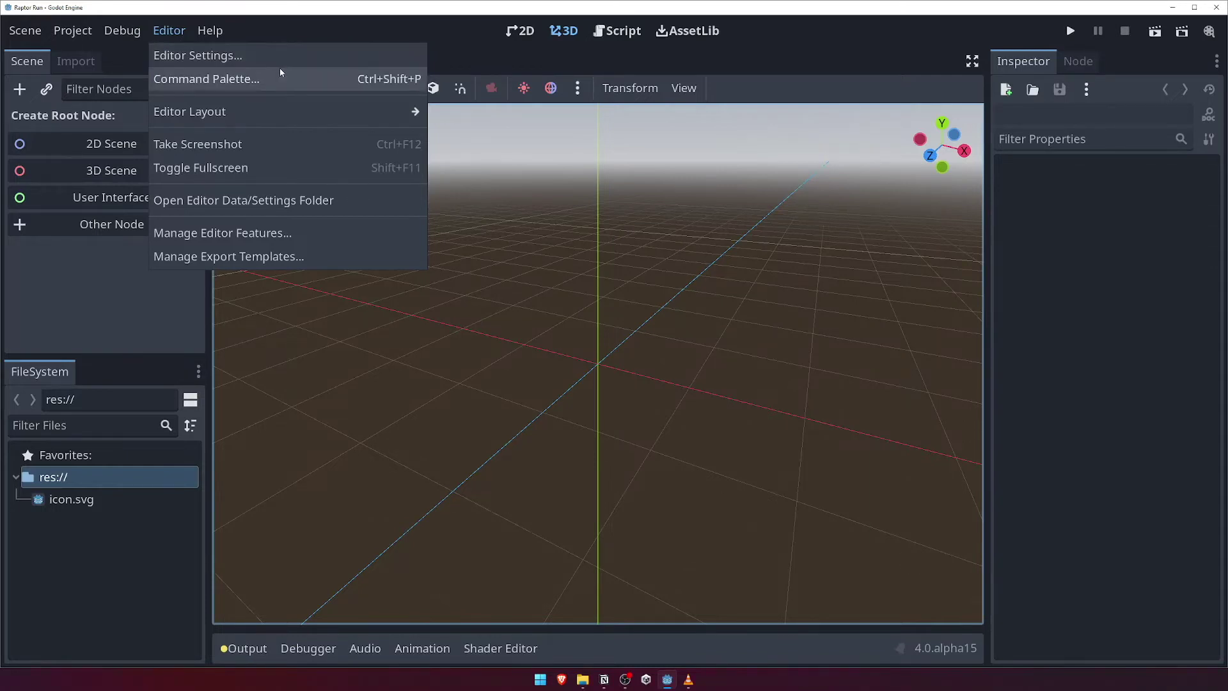
mouse_move(270, 115)
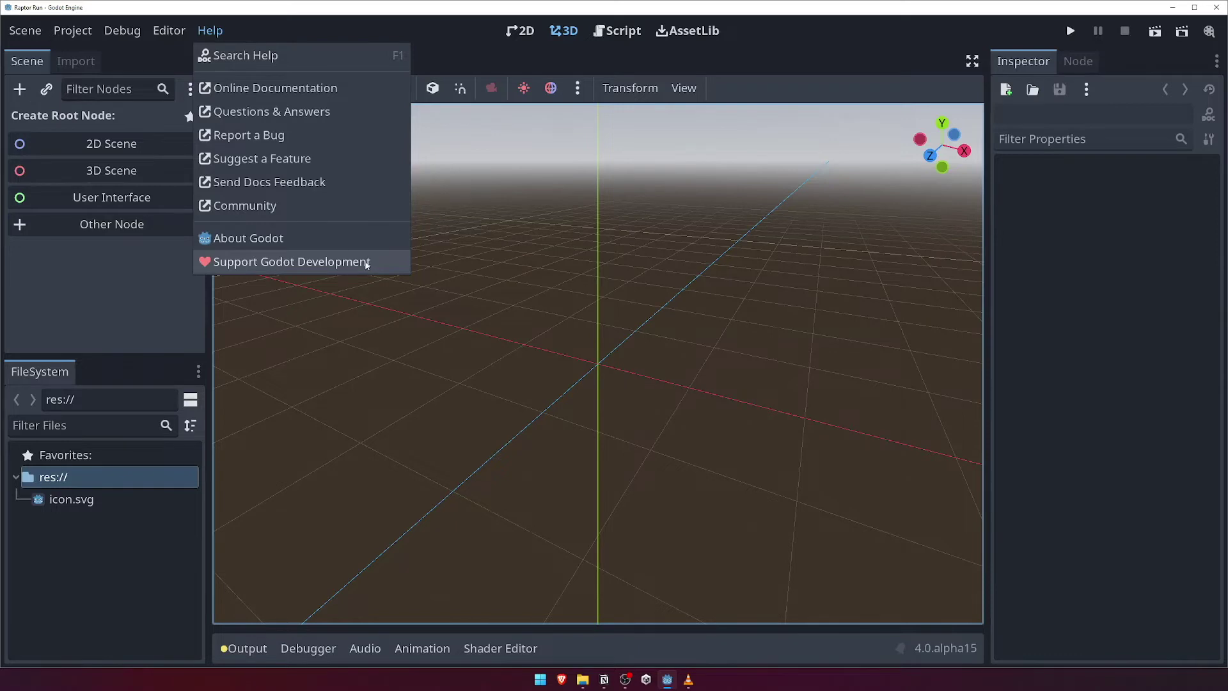
left_click(310, 27)
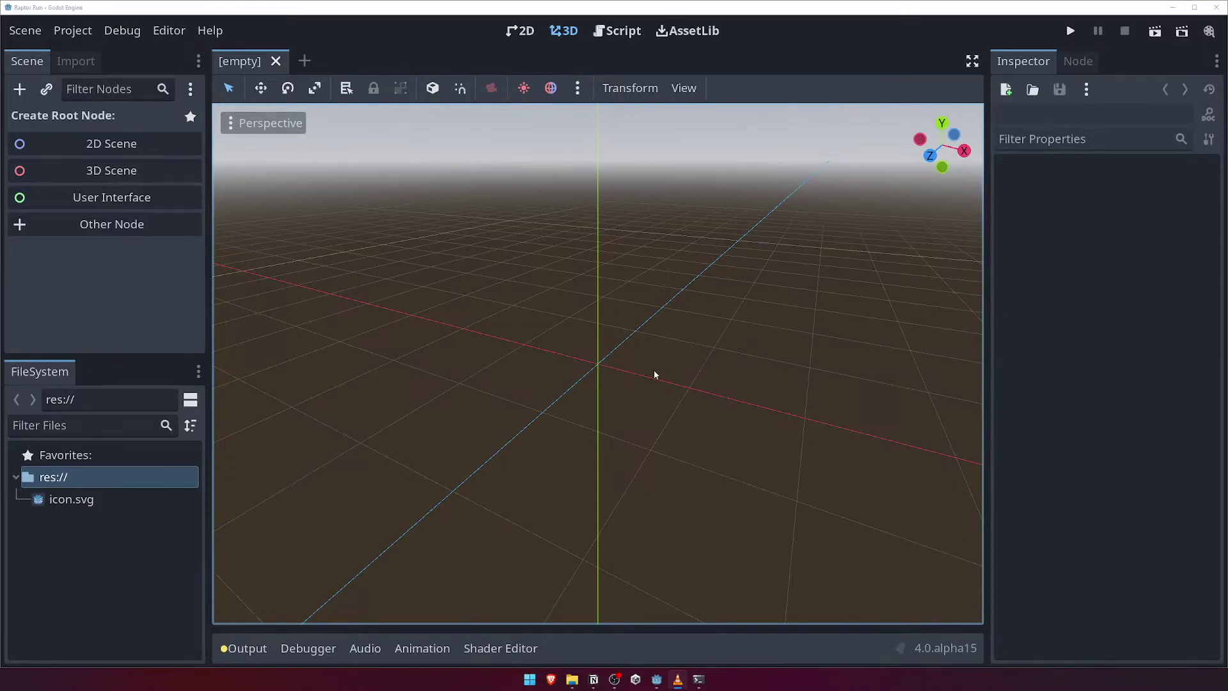
Reset the editor layout to Default.
left_click(184, 34)
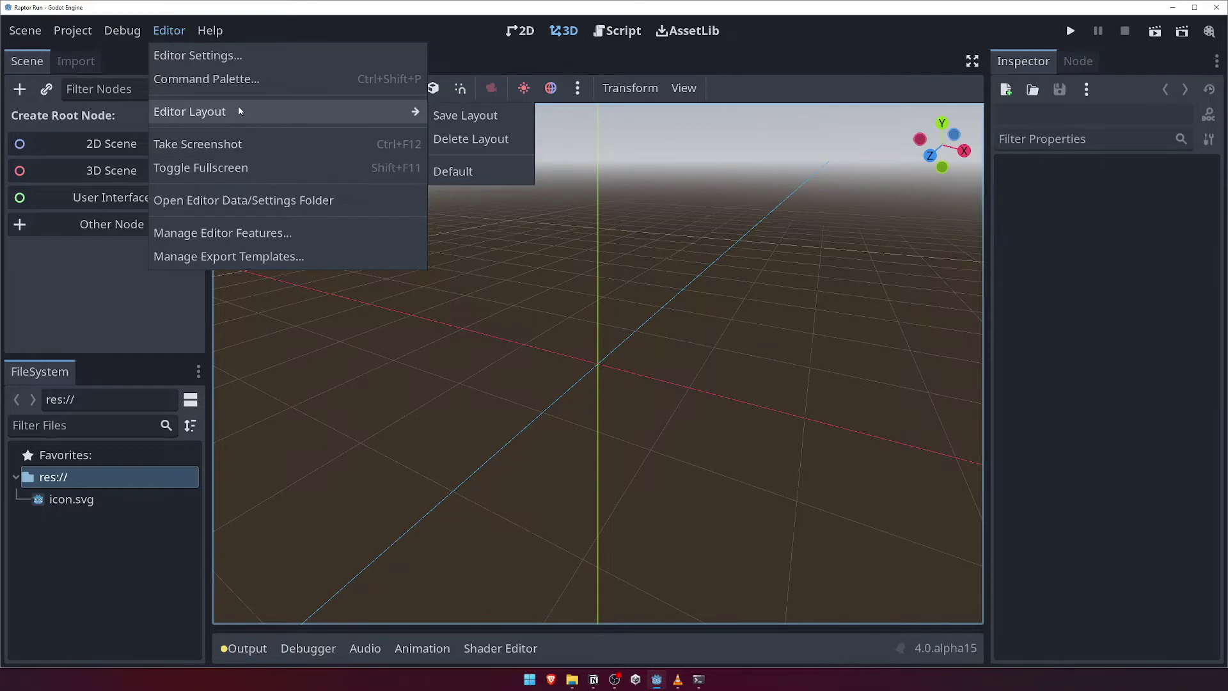
left_click(482, 171)
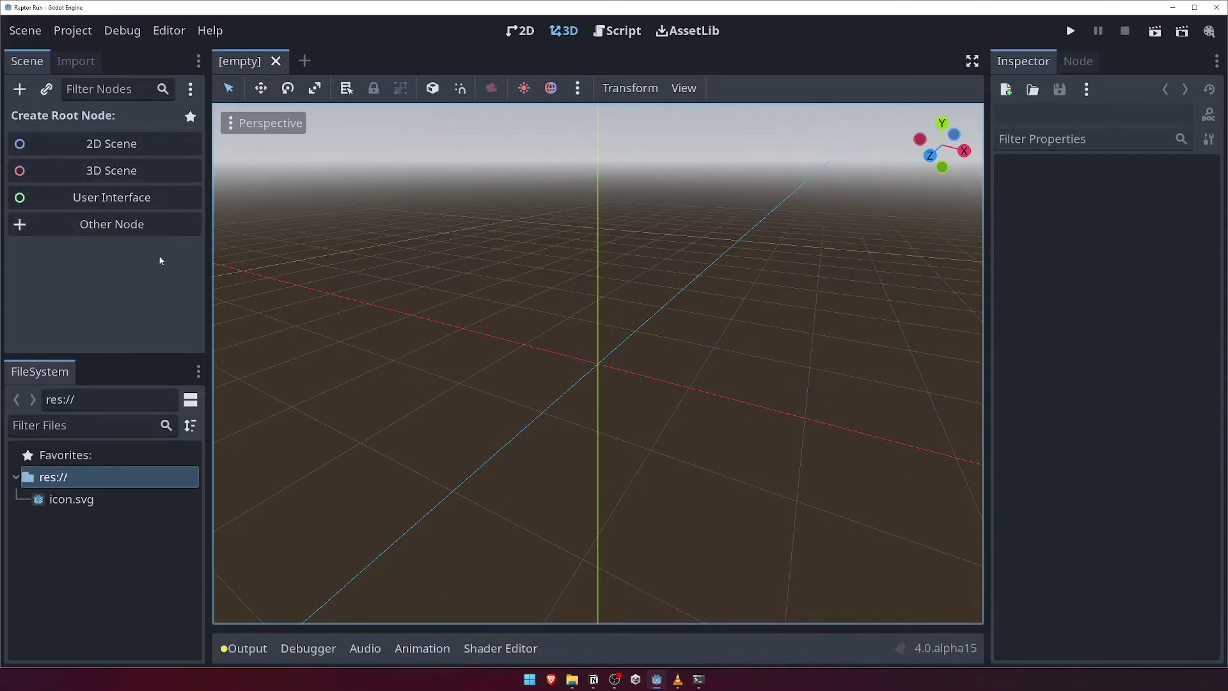
Create a 2D Scene root node in the empty scene.
left_click(121, 144)
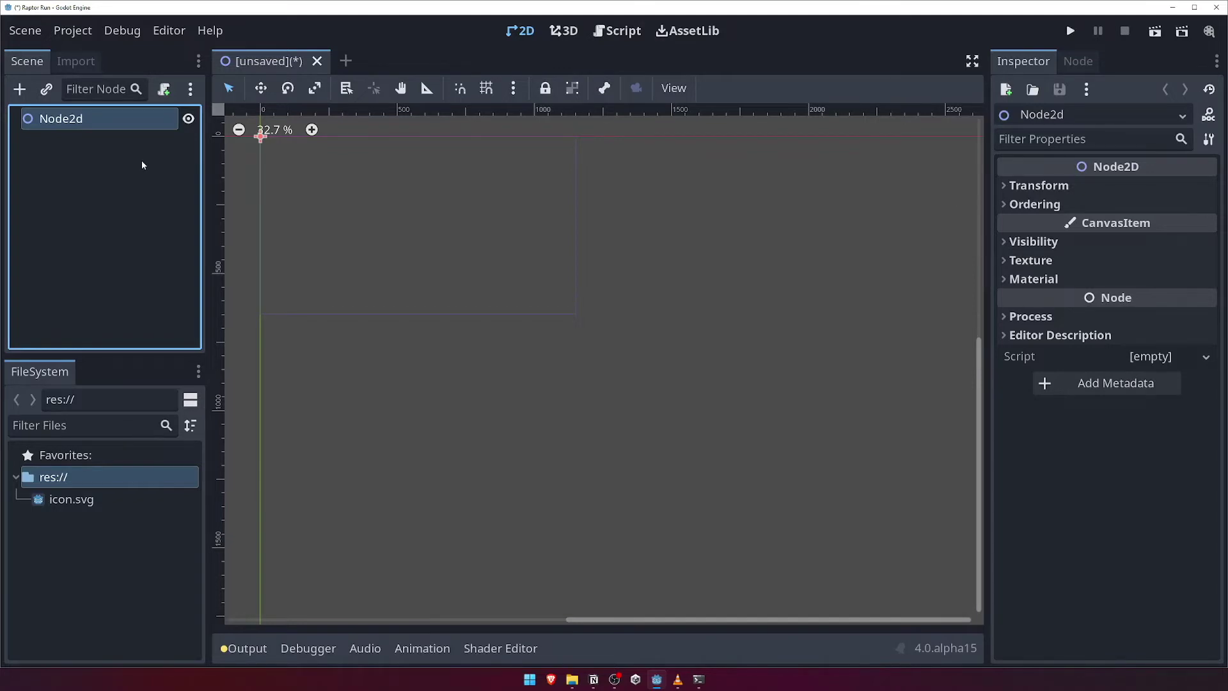
middle_click_drag(345, 186, 482, 245)
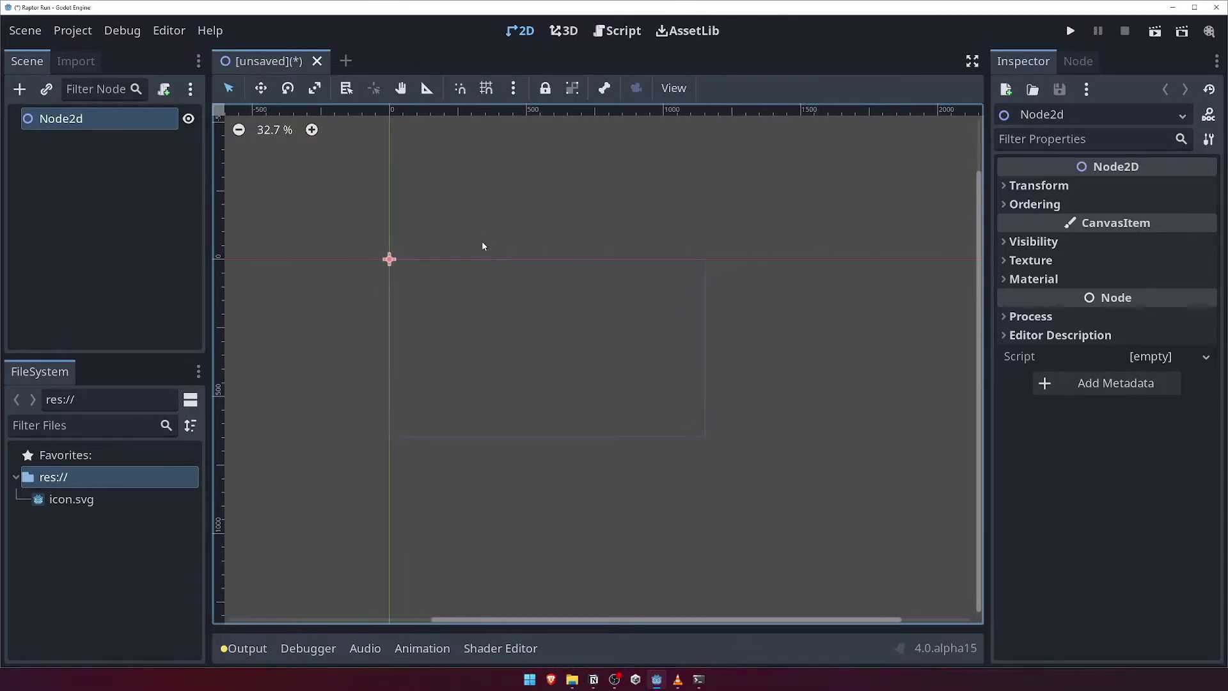
Examine the node types available for a child node, including those under Node2D, and read Node2D's description without adding a node.
left_click(24, 95)
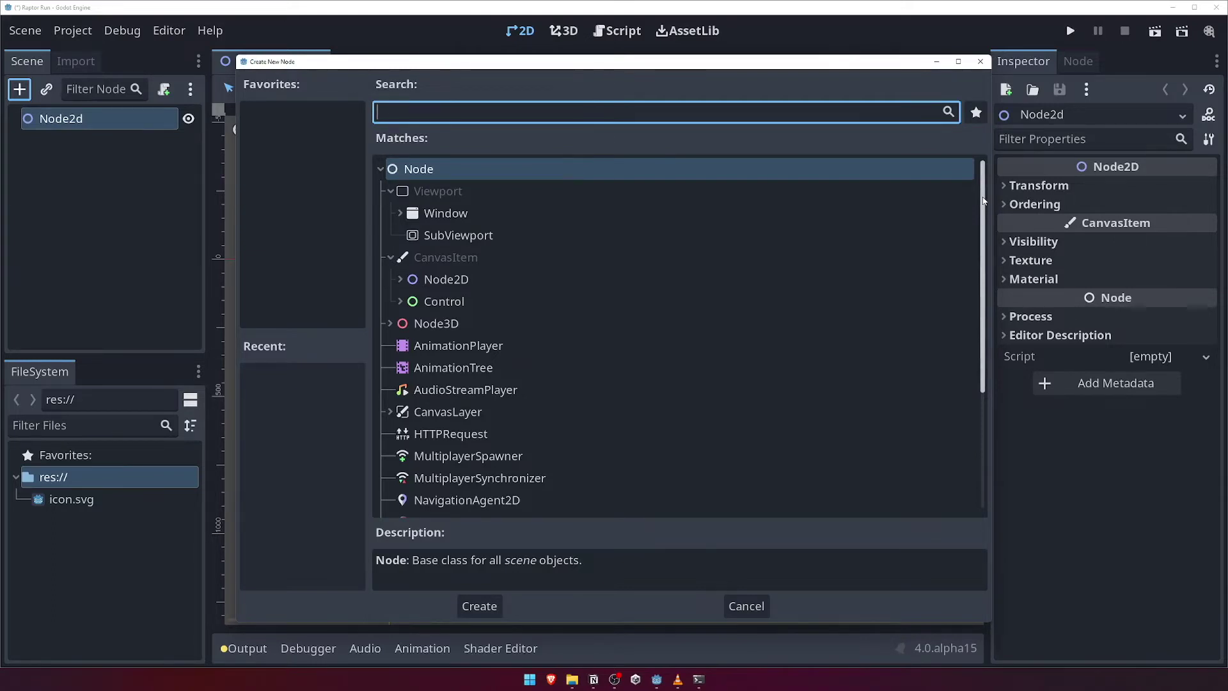
mouse_move(983, 200)
left_mouse_down()
mouse_move(983, 326)
mouse_move(968, 204)
left_mouse_up()
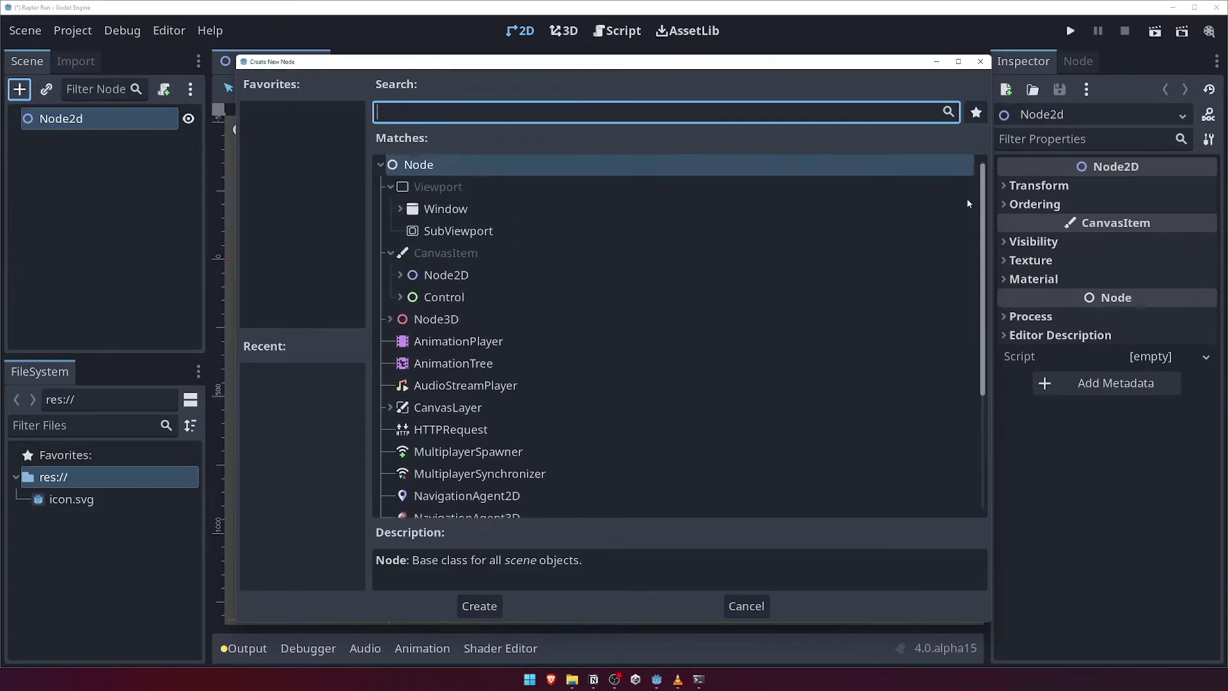
scroll(715, 270, "up", 1)
left_click(399, 279)
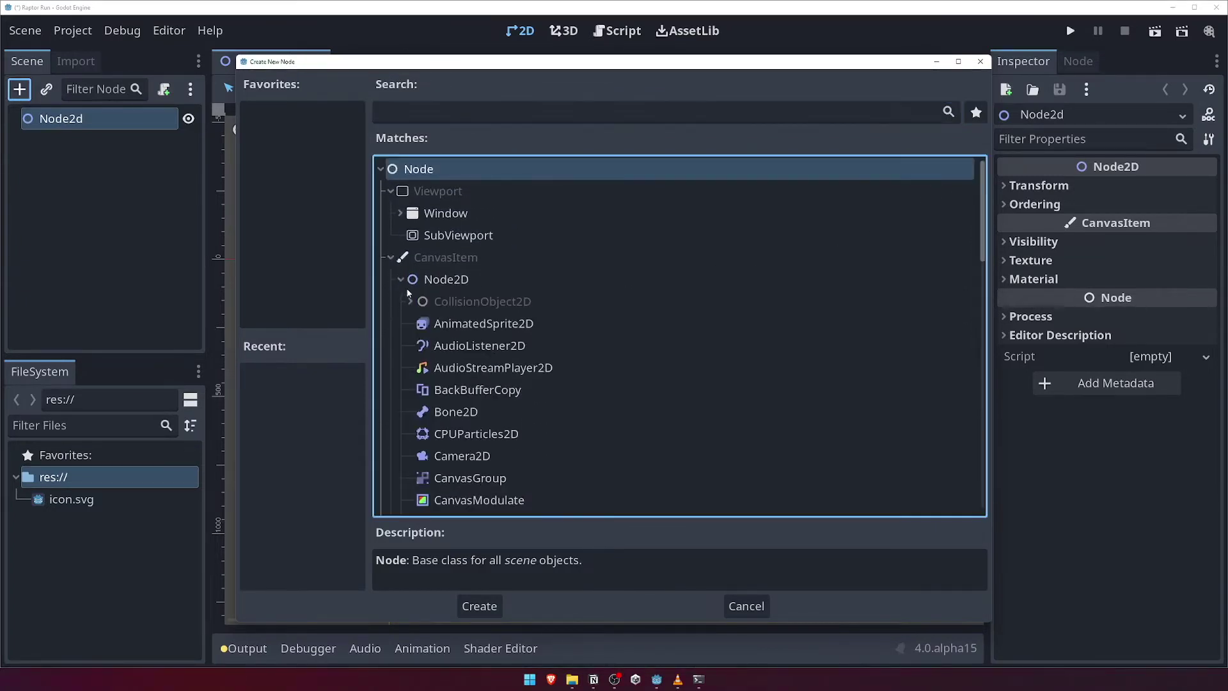
scroll(431, 325, "down", 3)
scroll(431, 325, "down", 2)
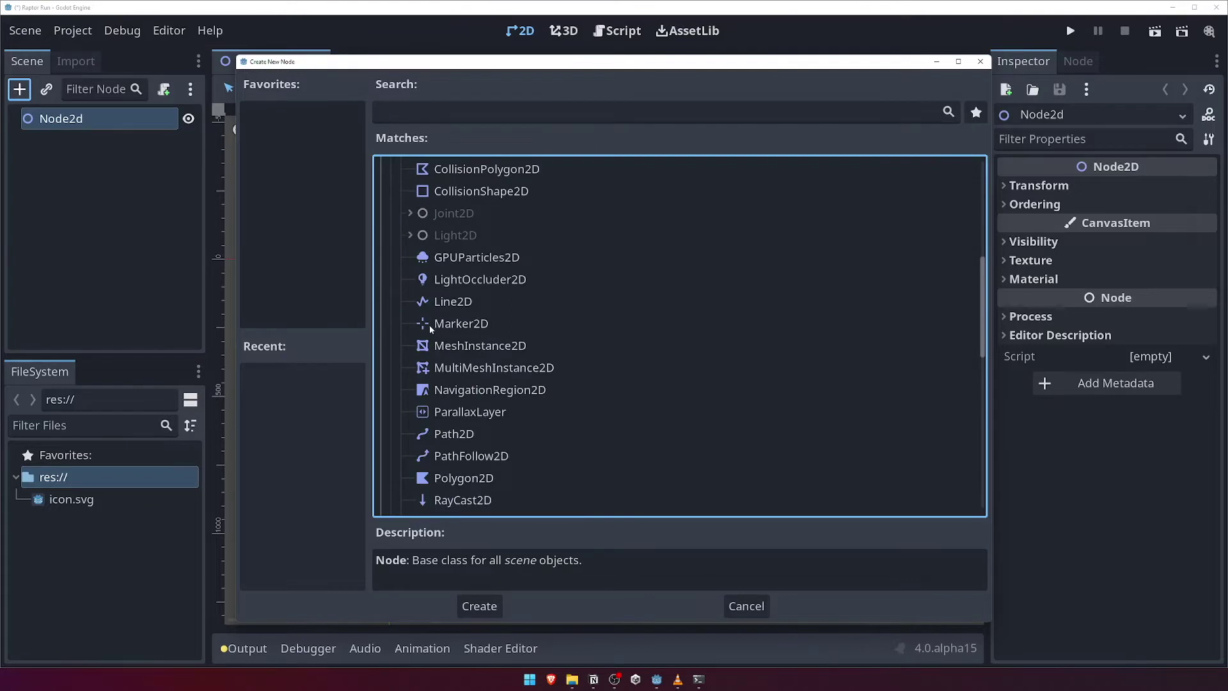
scroll(429, 324, "up", 4)
scroll(428, 325, "up", 2)
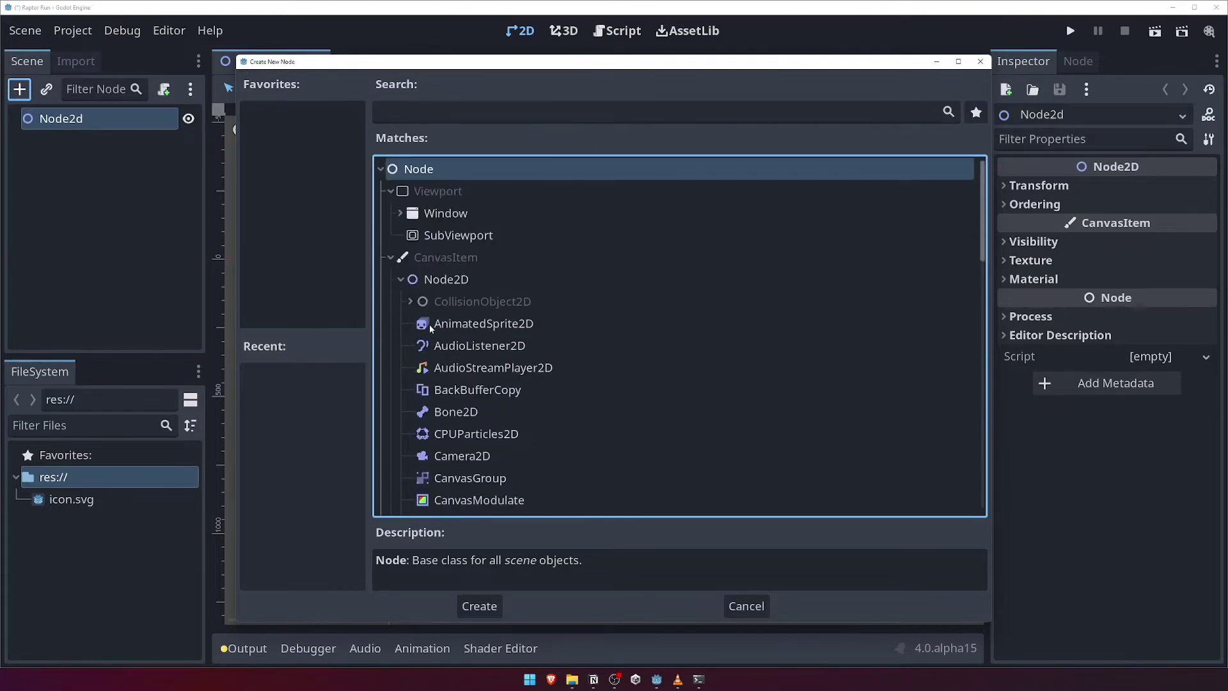
left_click(400, 279)
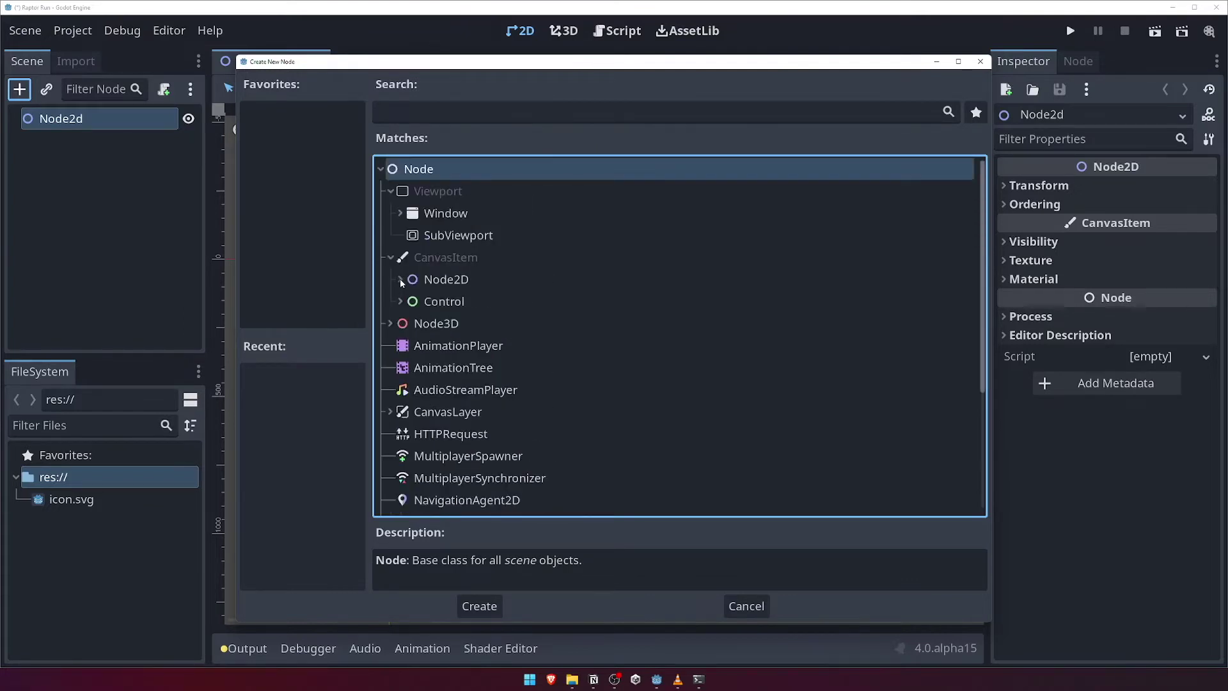
left_click(467, 280)
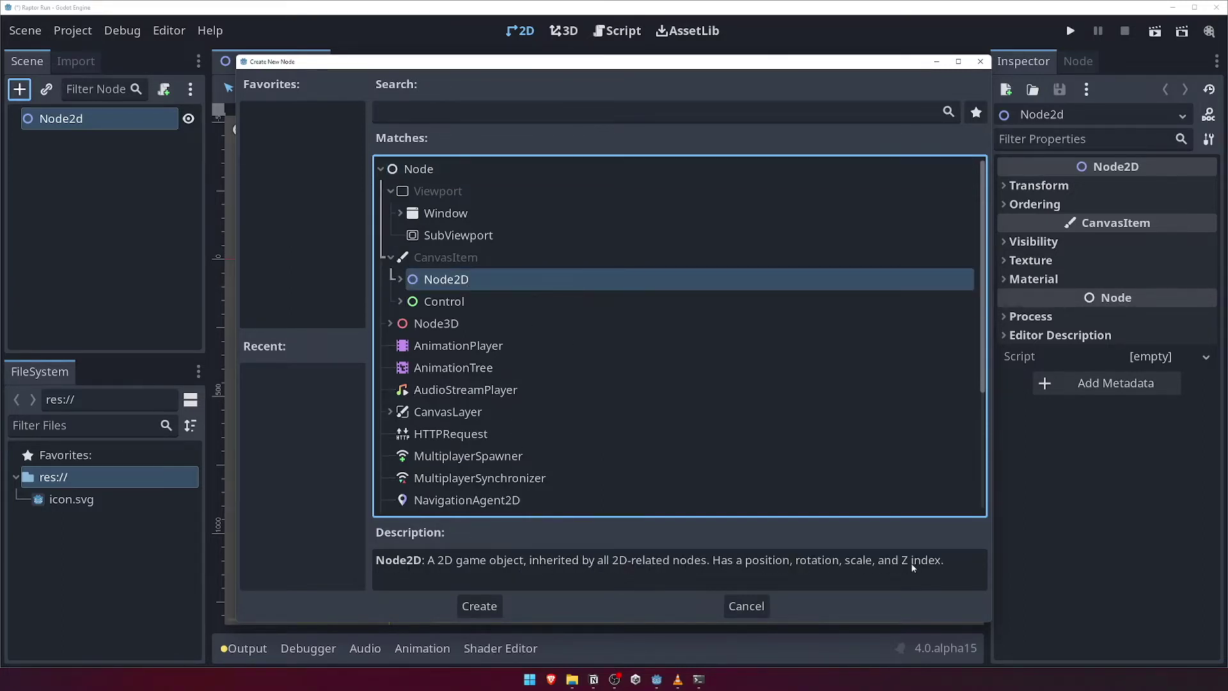
left_click(747, 606)
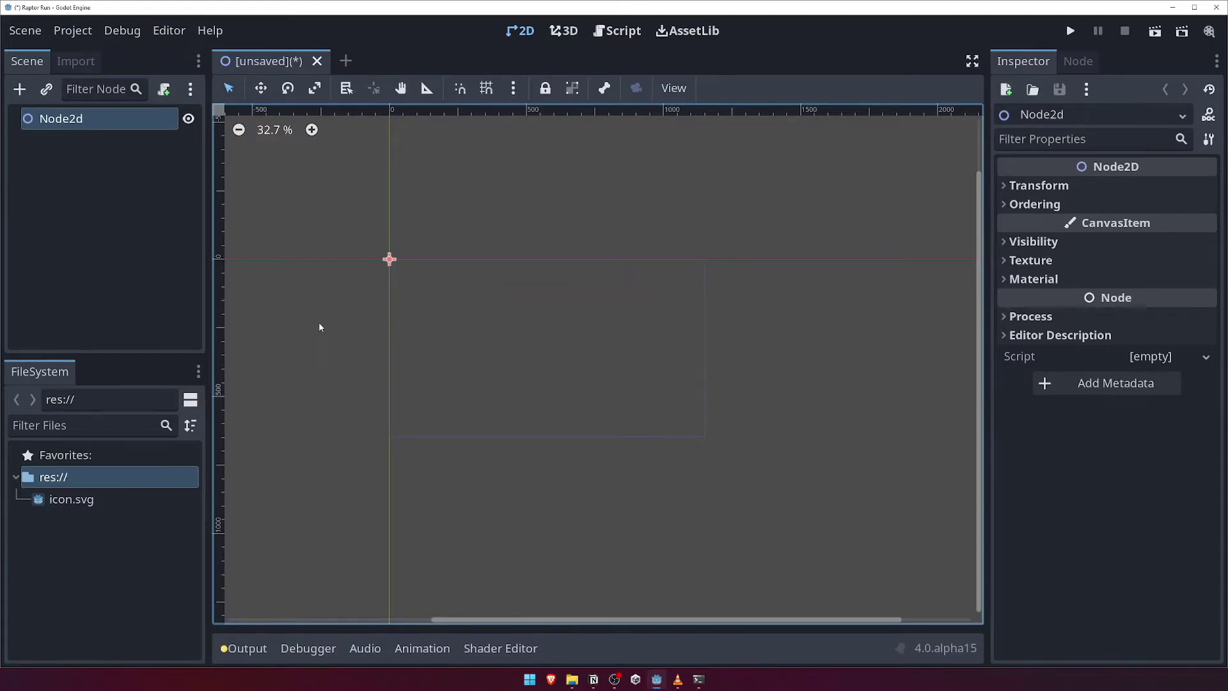
right_click(103, 121)
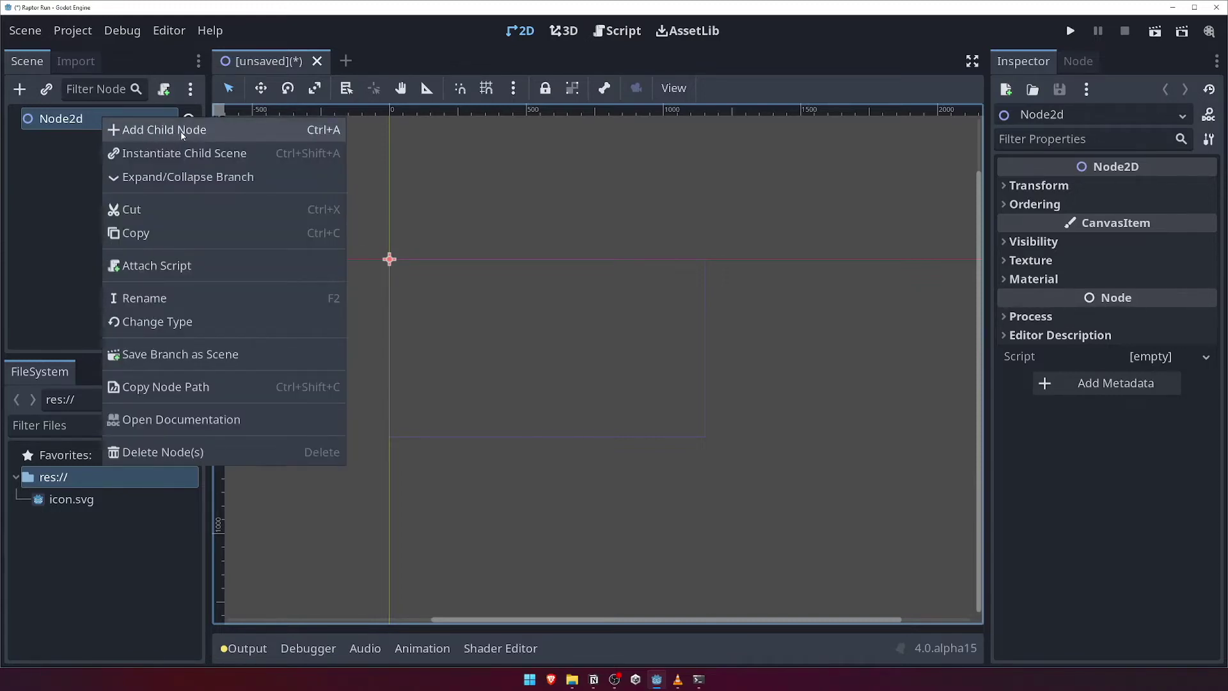
left_click(72, 156)
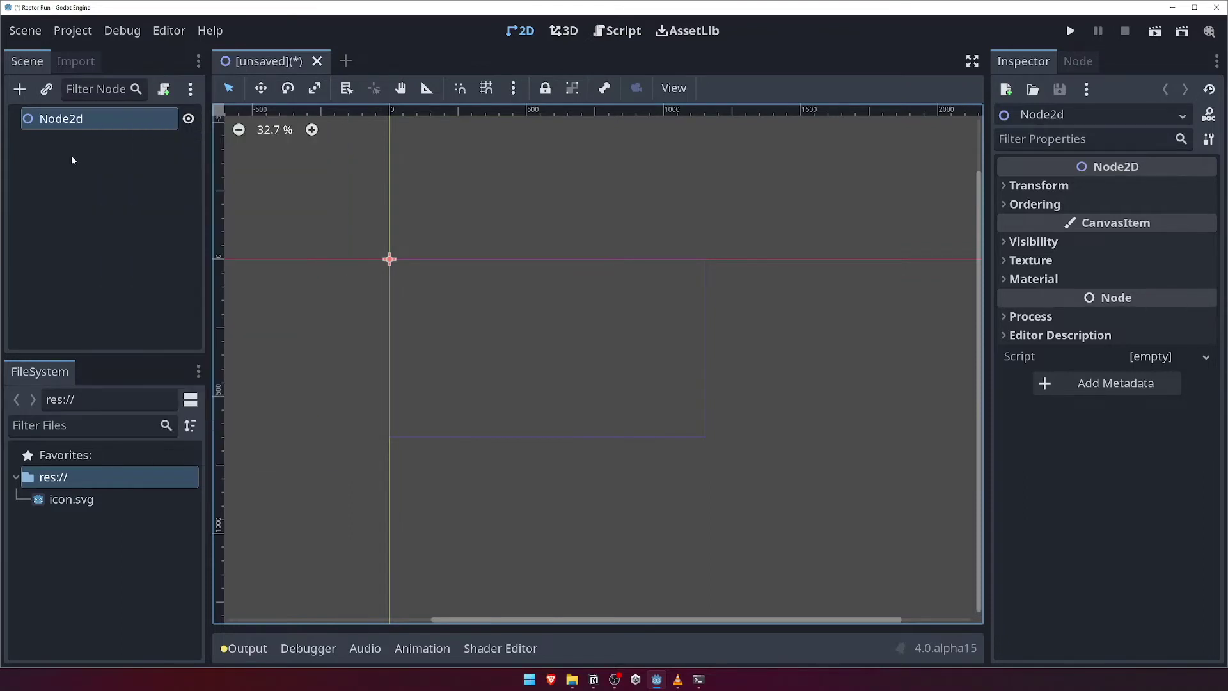
Look at the Instantiate Child Scene dialog without adding a scene, and test the node filter with "hello" and "node", clearing it at the end.
left_click(47, 91)
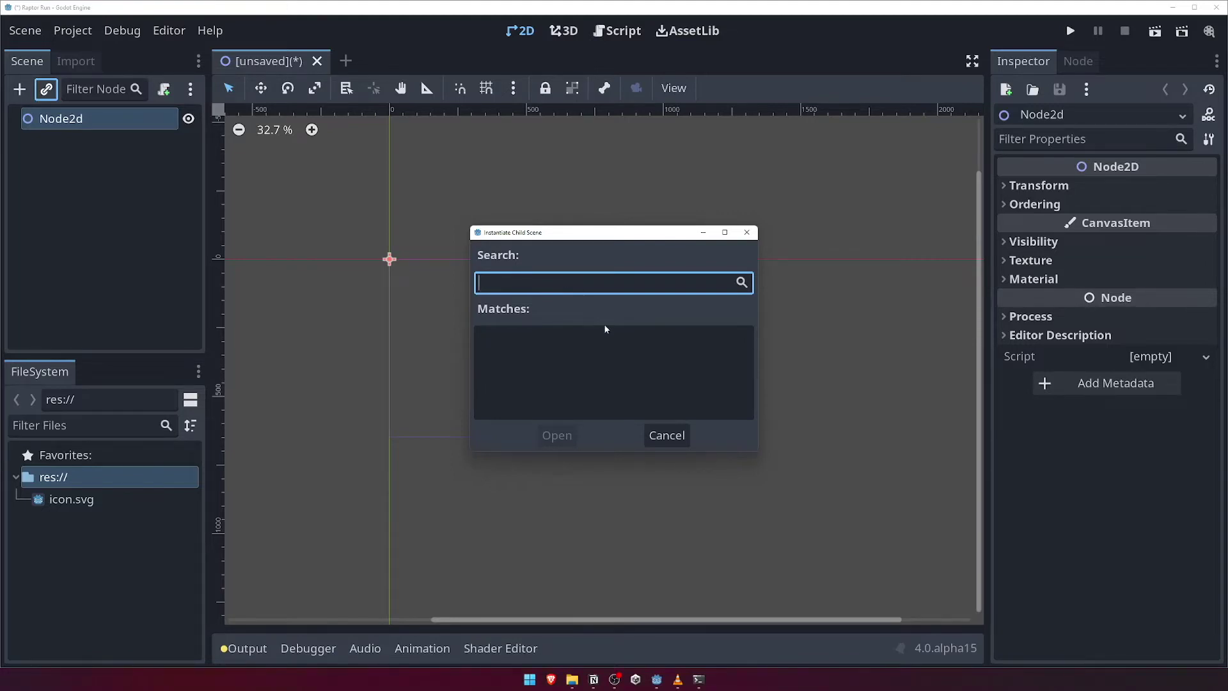
left_click(668, 435)
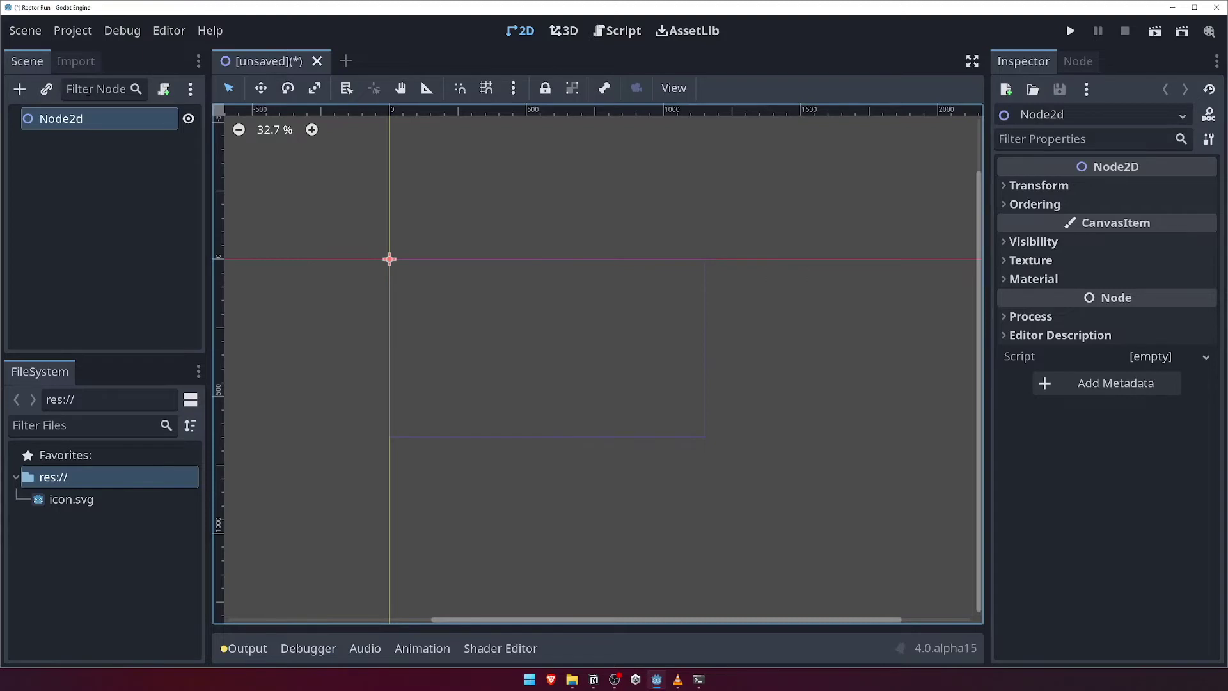
left_click(96, 89)
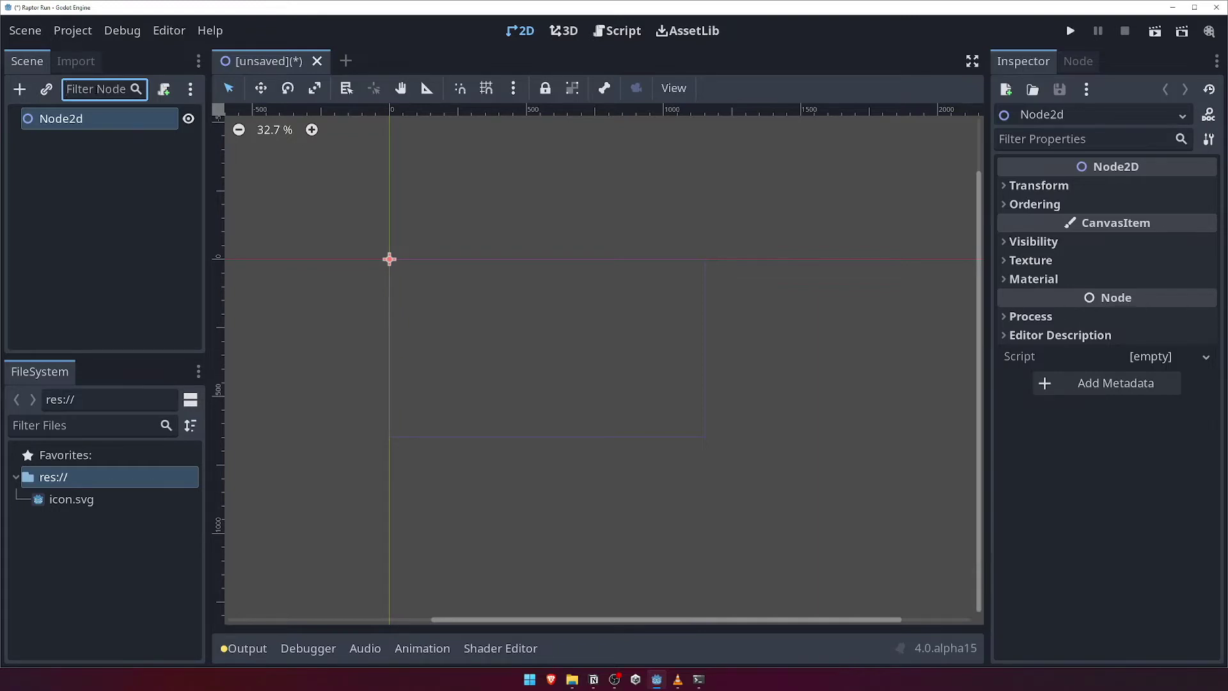
type("hello")
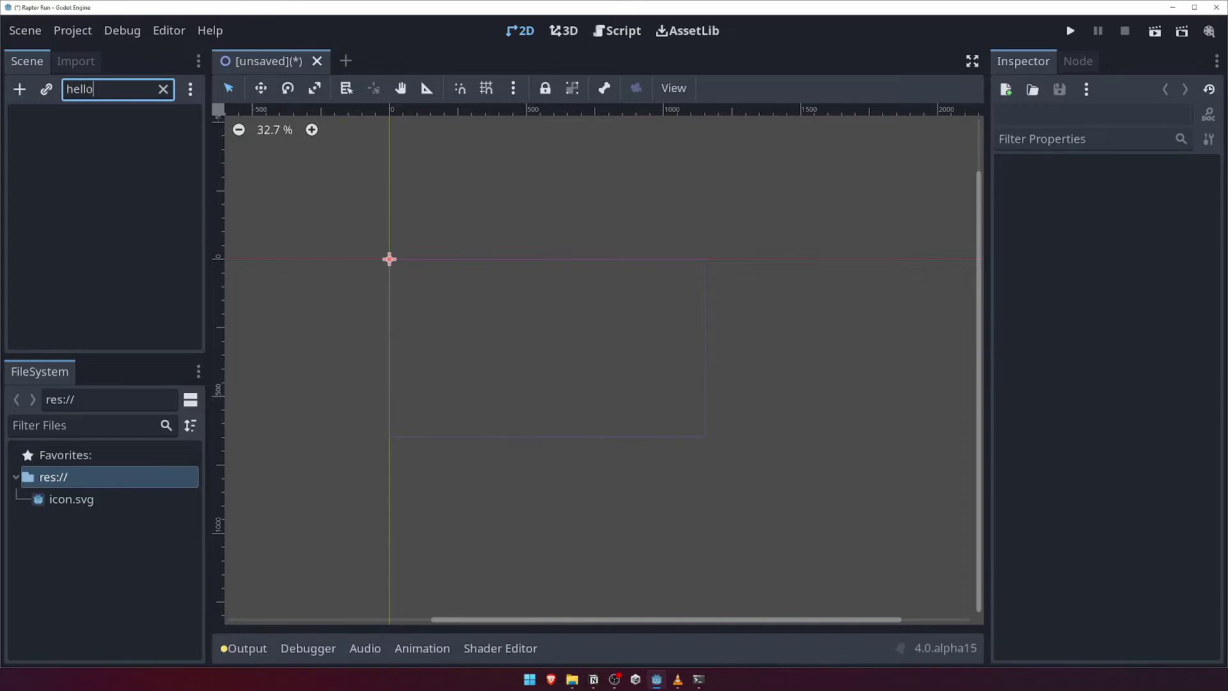
key("ctrl+a")
type("node")
left_click(163, 89)
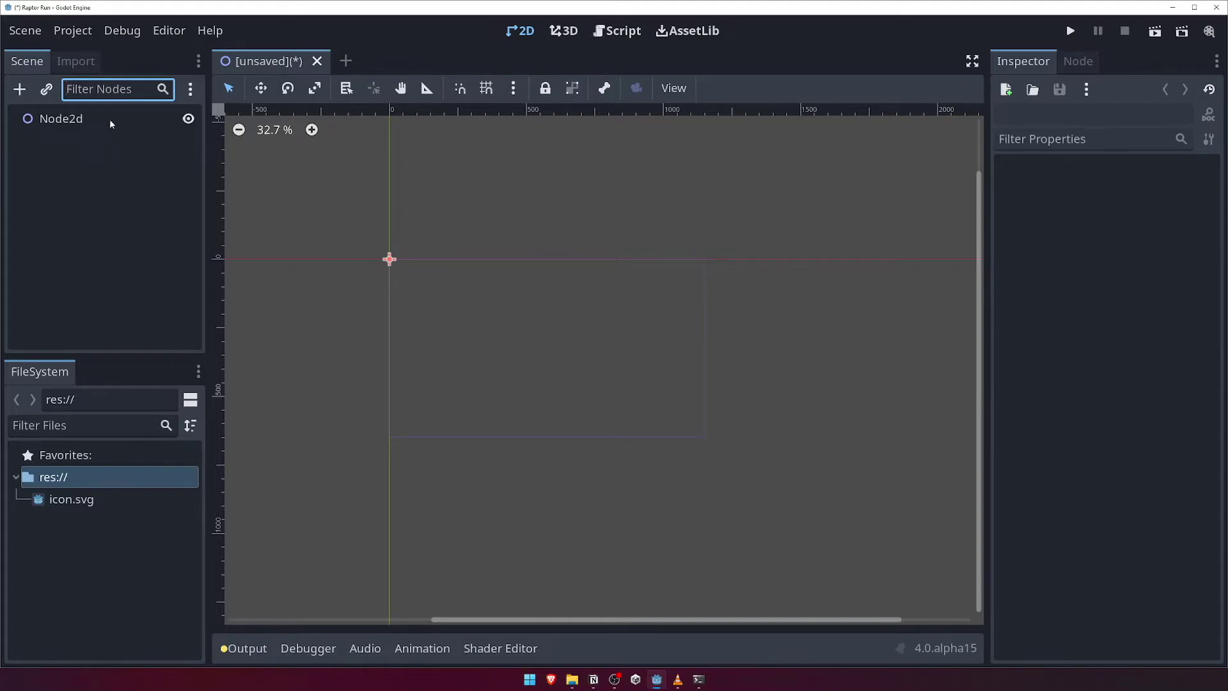
View the script settings offered for attaching a script to Node2d without creating one, and check the scene tree's extra options.
left_click(141, 119)
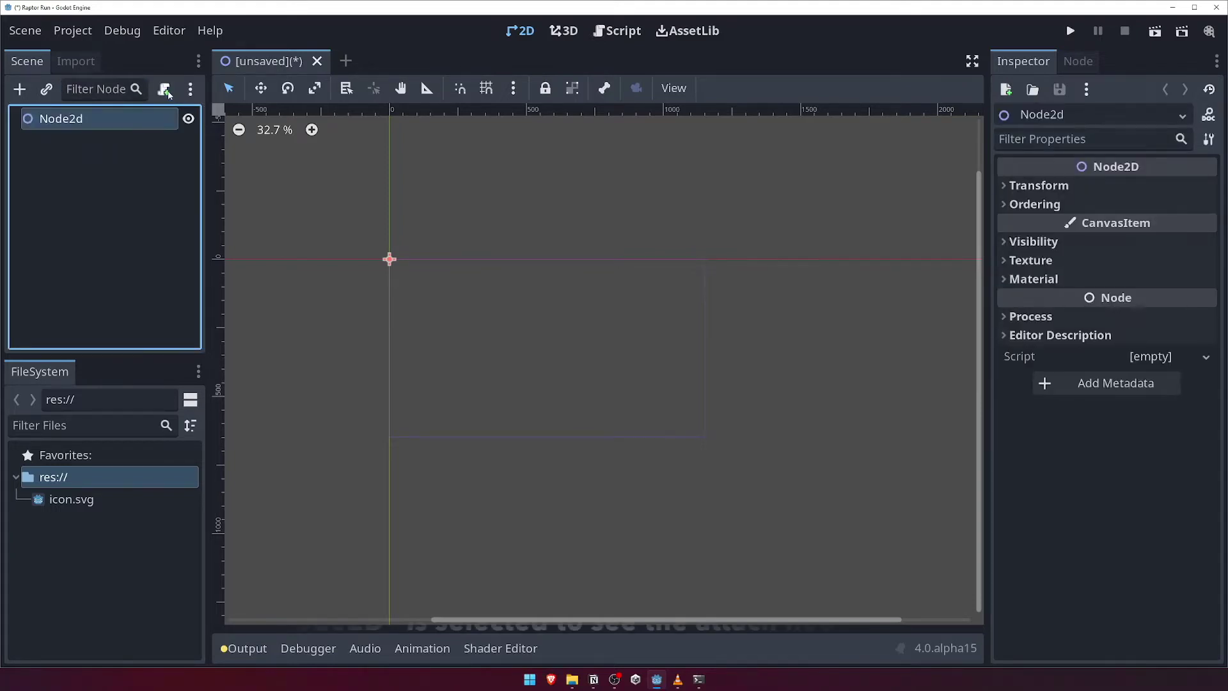
left_click(165, 90)
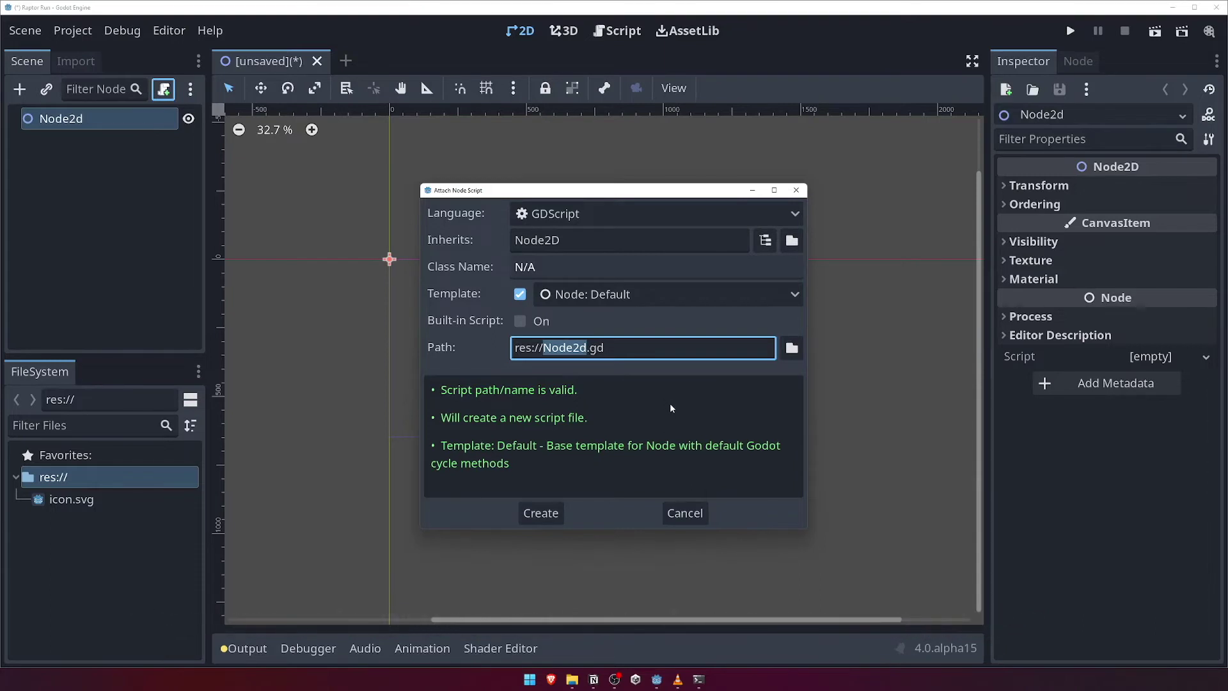
left_click(684, 513)
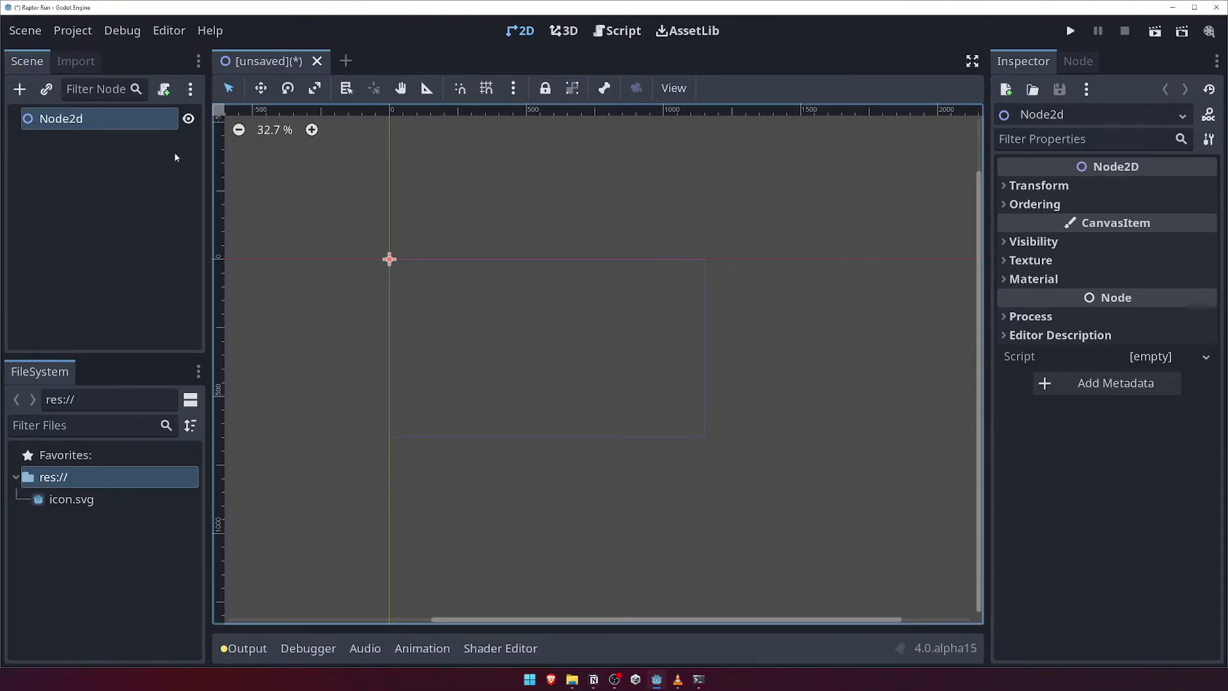
left_click(191, 89)
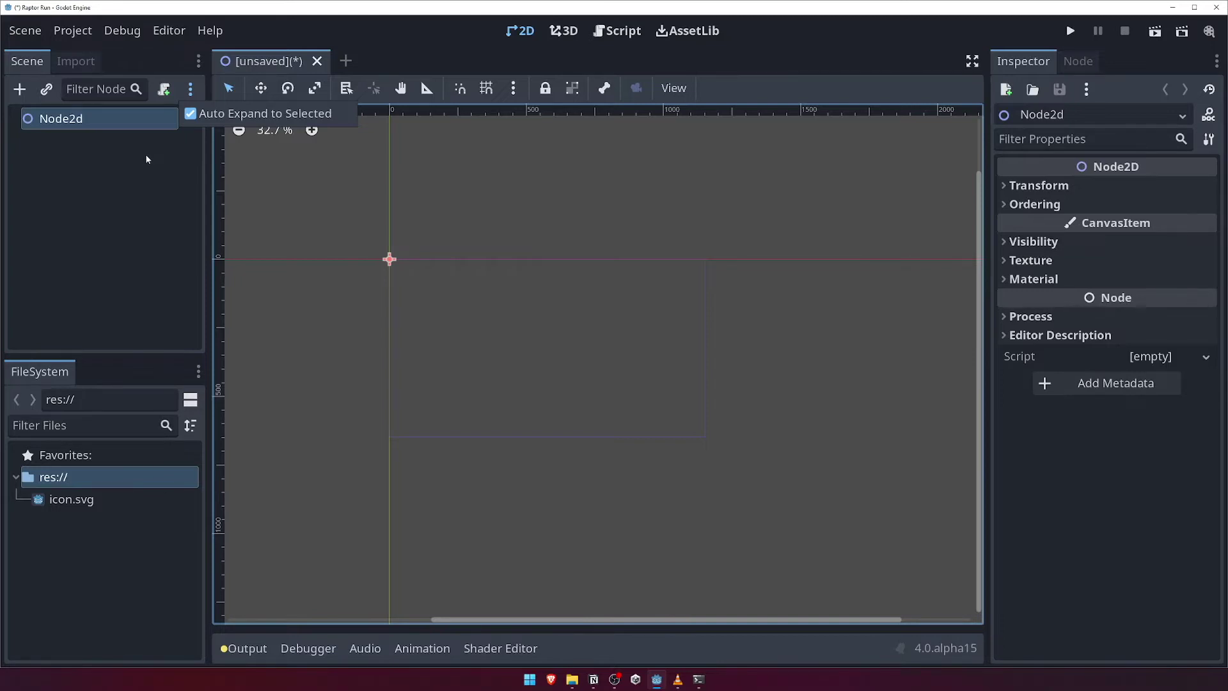
left_click(145, 192)
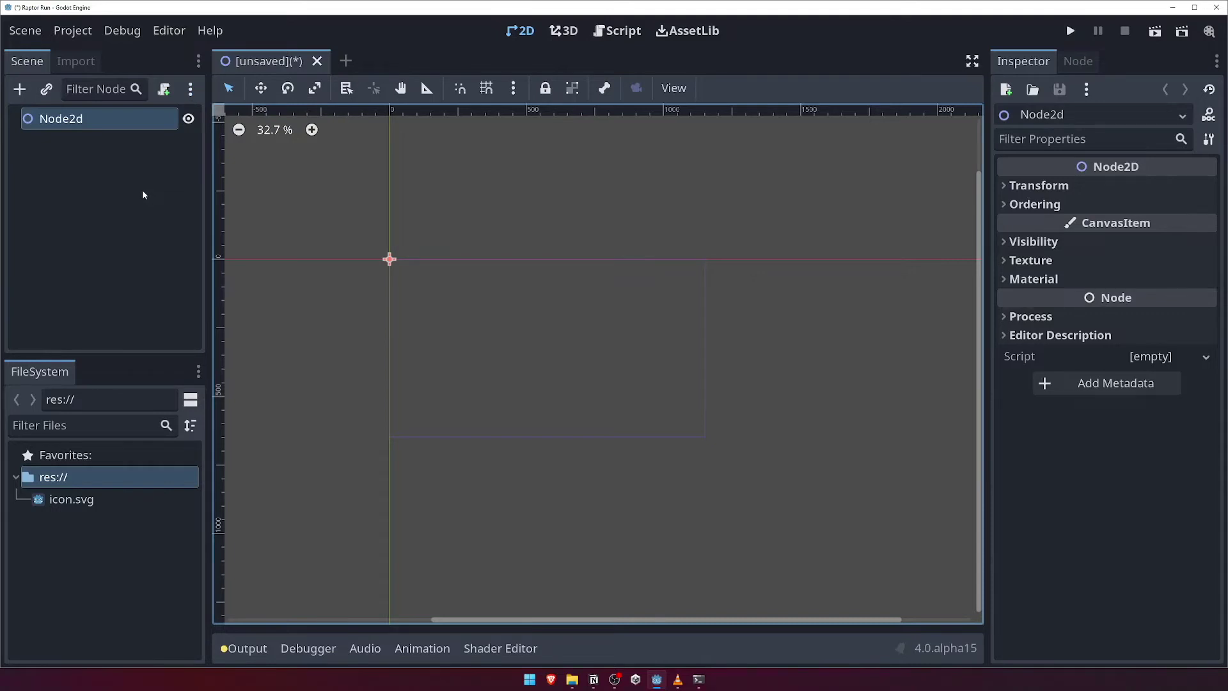
Rename the root node Node2d to World.
right_click(88, 124)
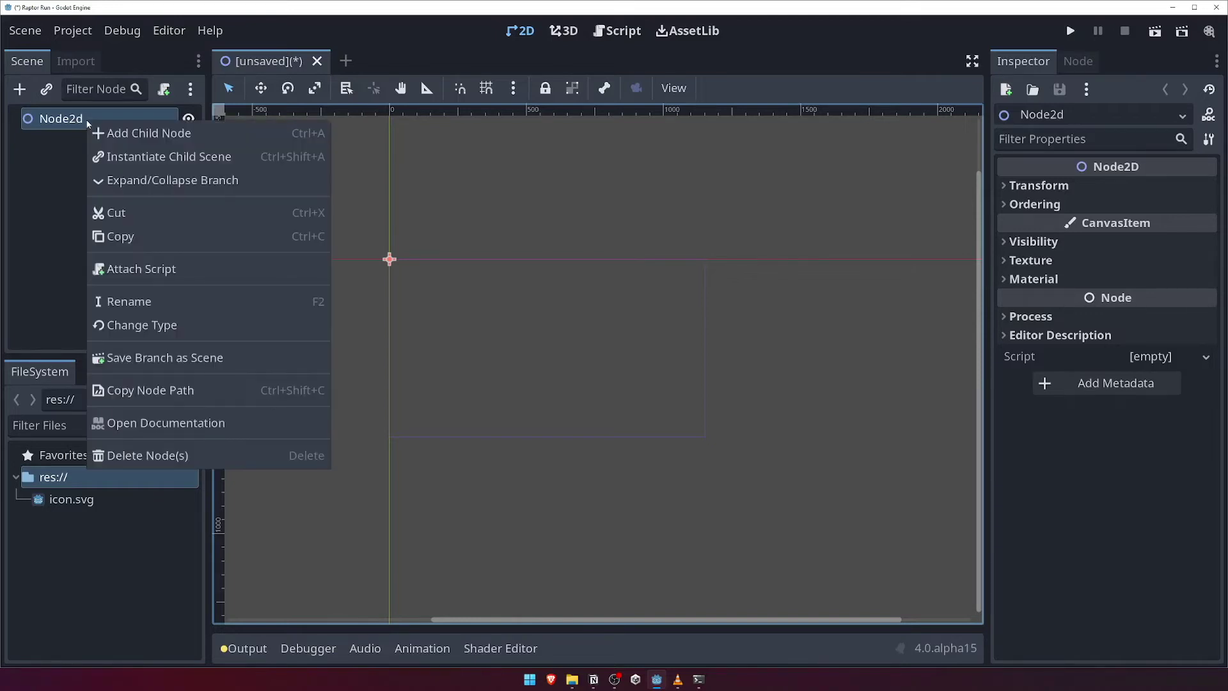
left_click(163, 298)
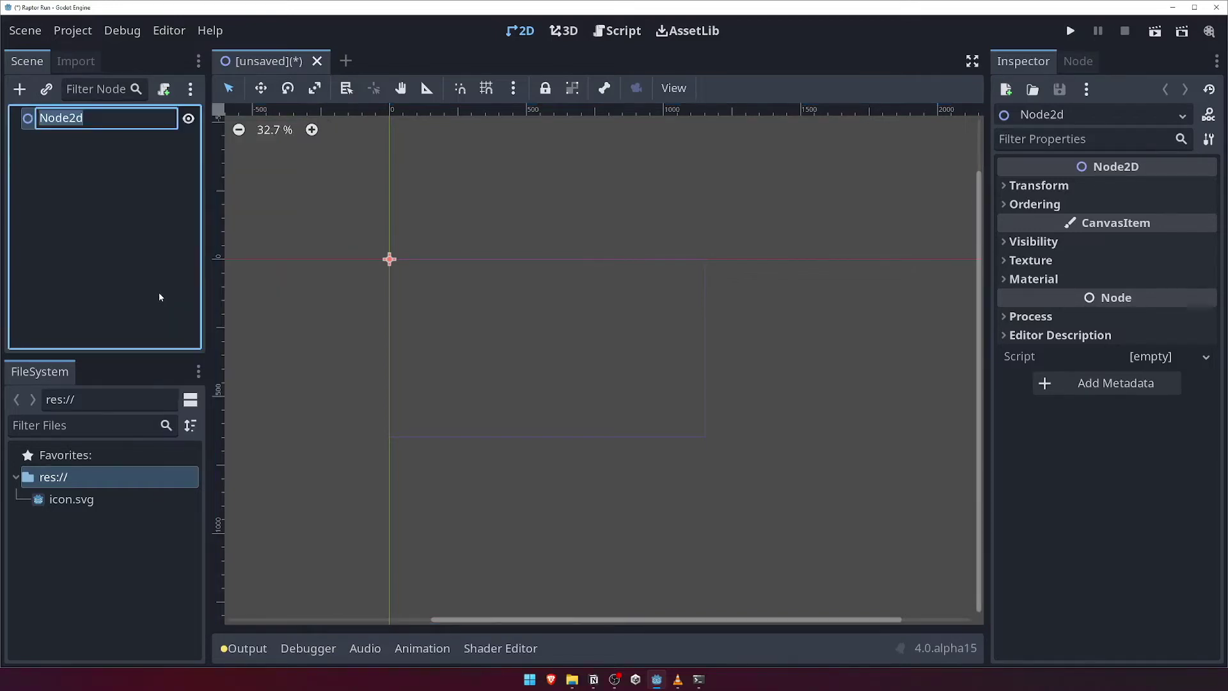
type("World")
key("Return")
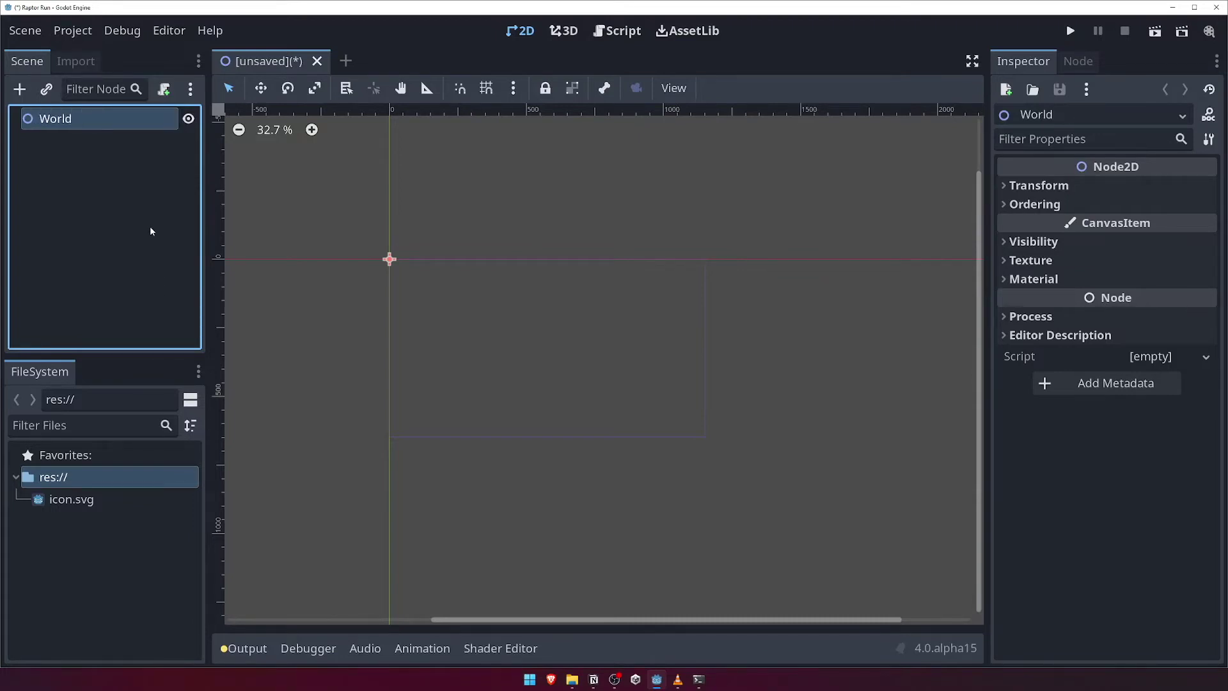
Start saving the scene and create a folder named scenes inside res:// for it.
left_click(40, 32)
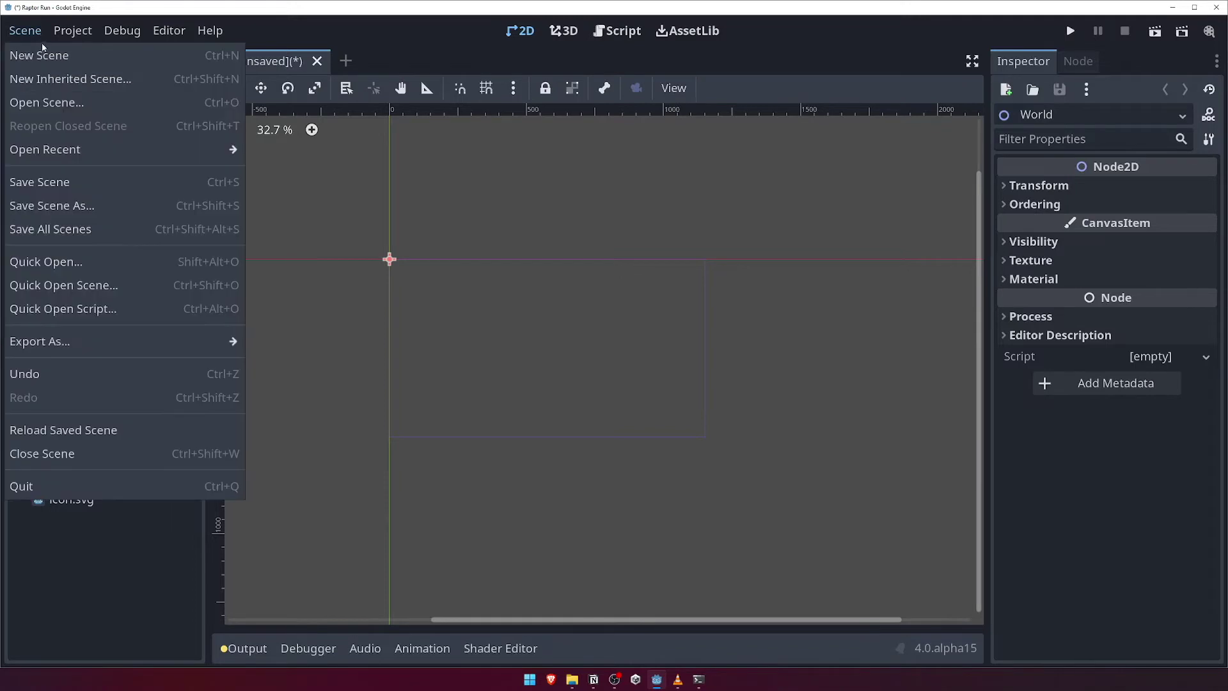
left_click(74, 184)
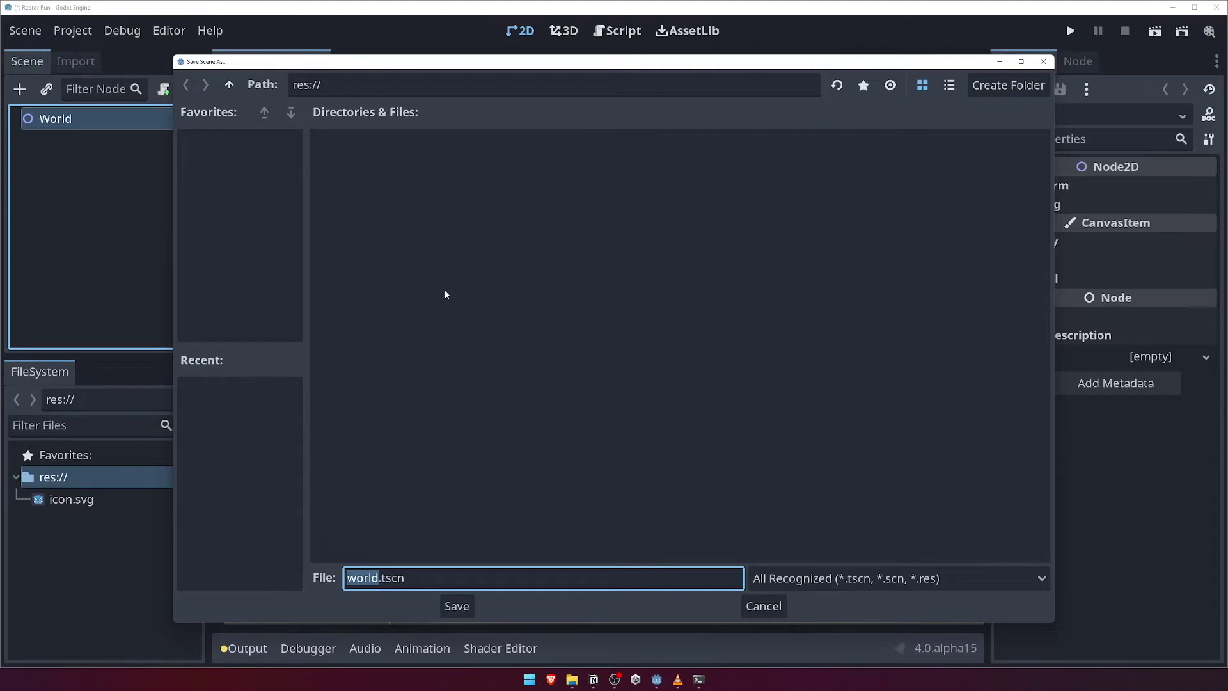
left_click(1008, 89)
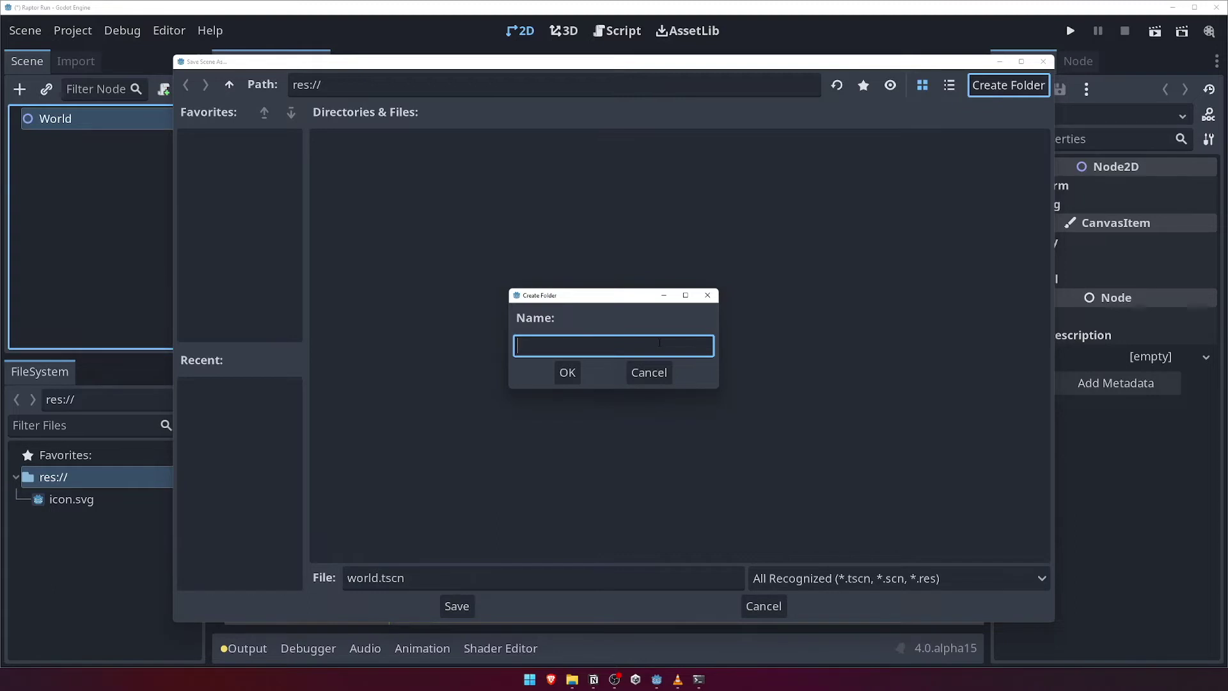
type("scenes")
left_click(567, 367)
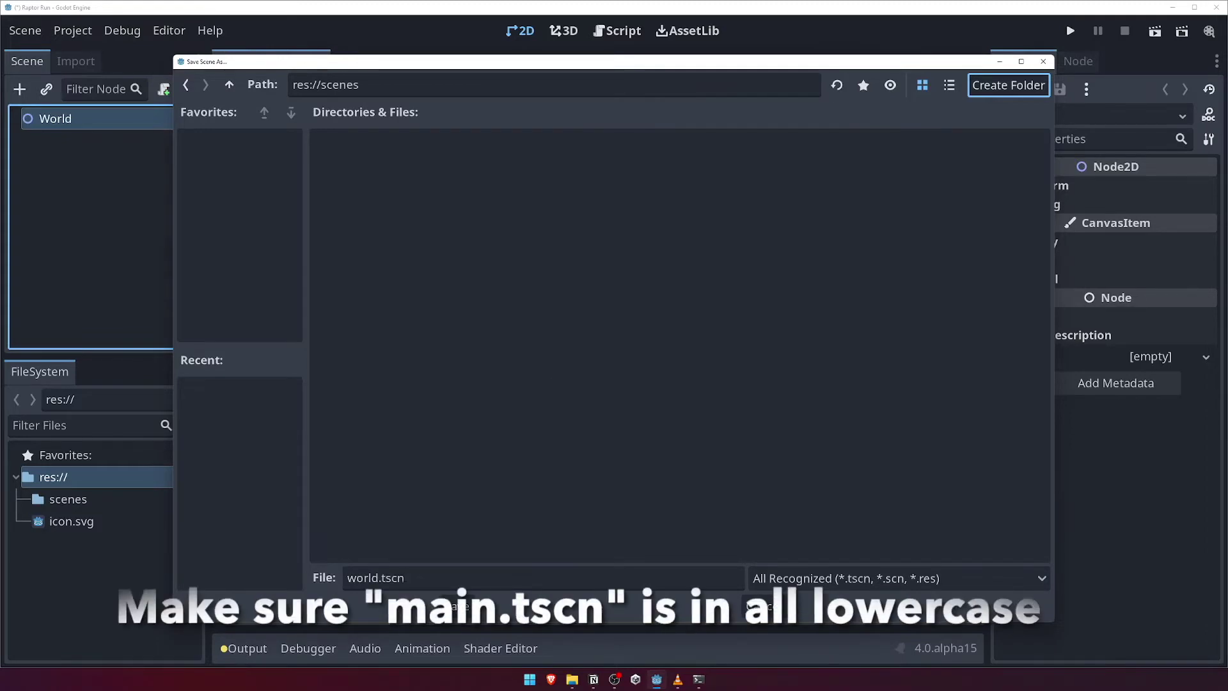
Set the scene's file name to main.tscn and save it in the scenes folder.
left_click_drag(405, 578, 356, 578)
left_click(356, 578)
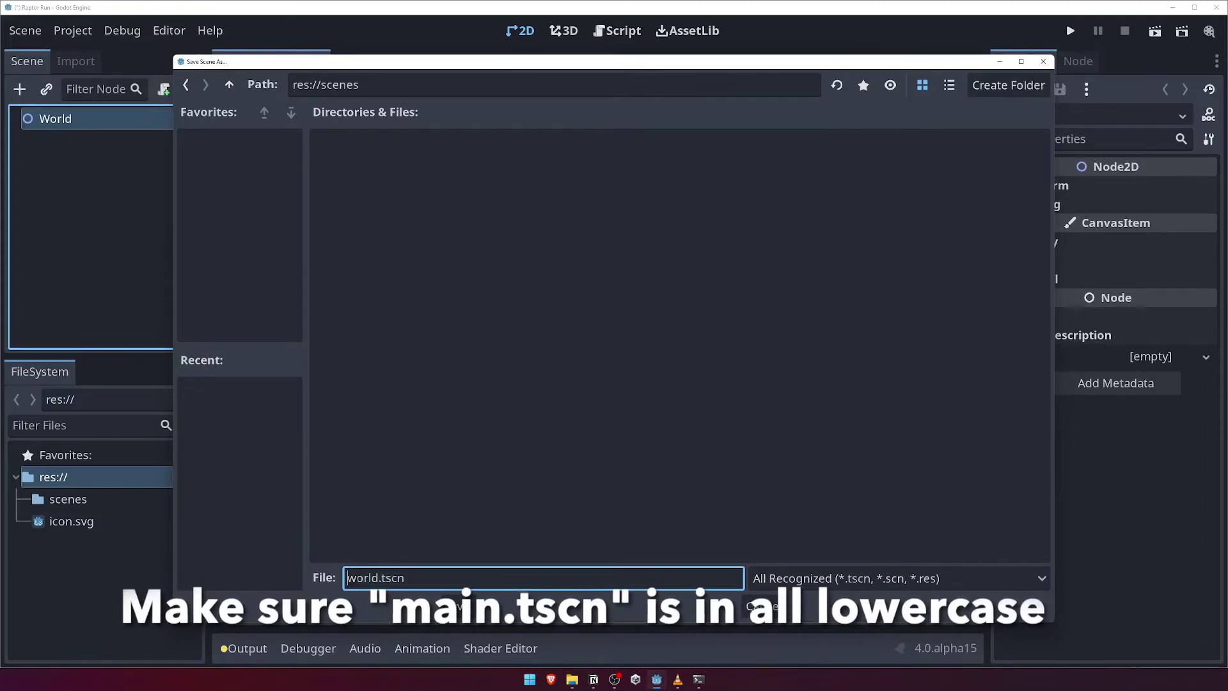
double_click(371, 578)
type("main")
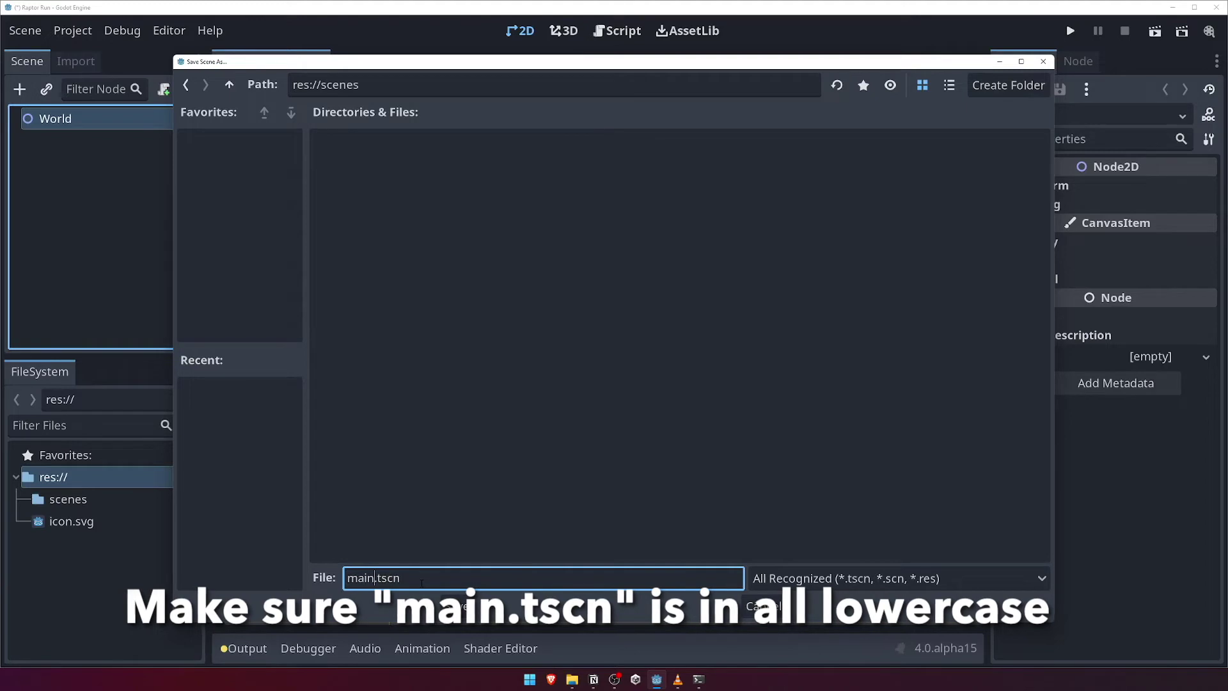
key("Return")
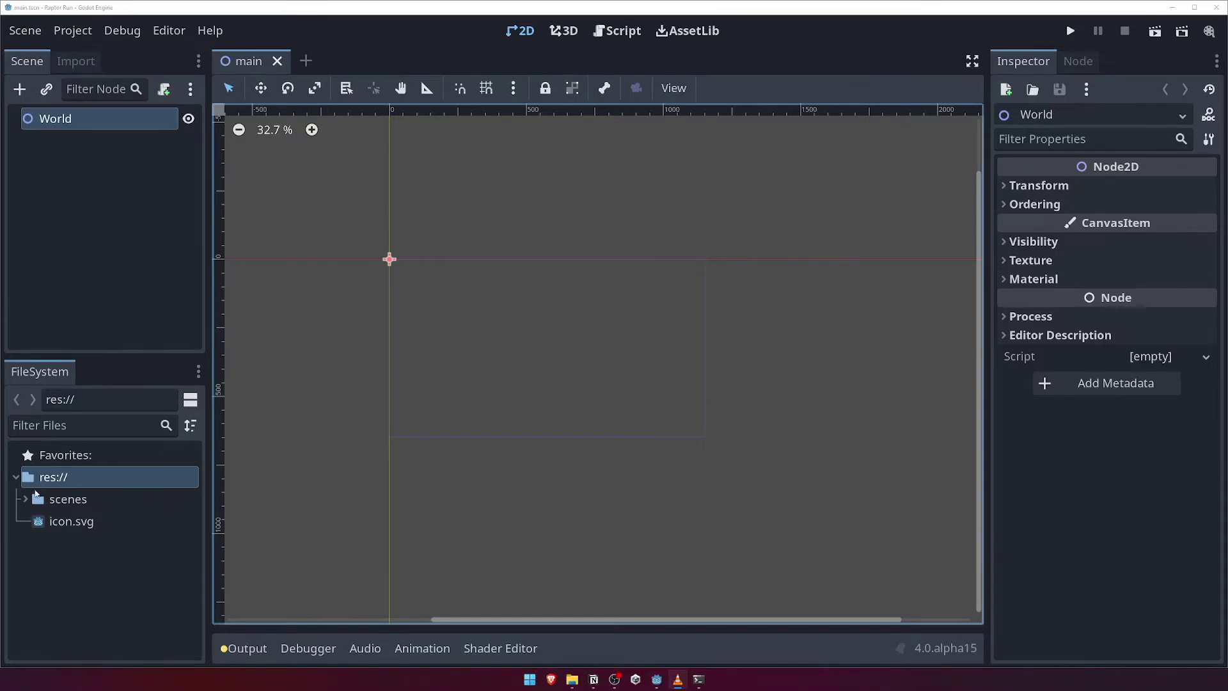
Expand the scenes folder in the project files and select main.tscn.
left_click(88, 501)
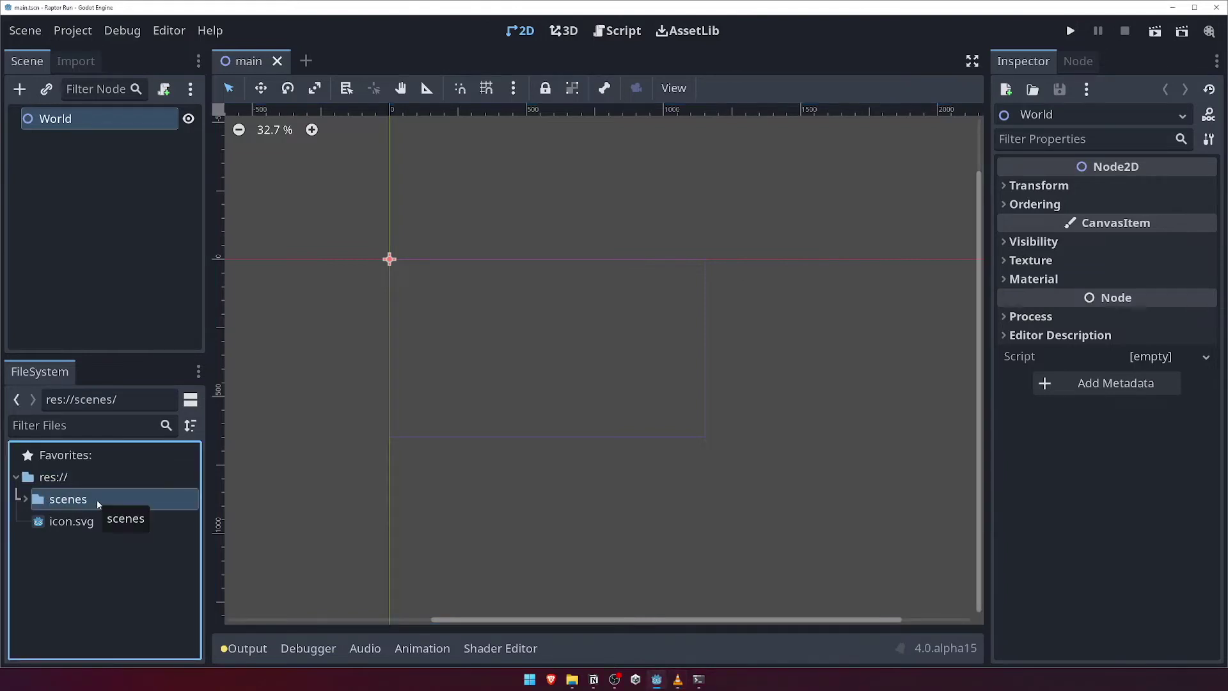
left_click(24, 500)
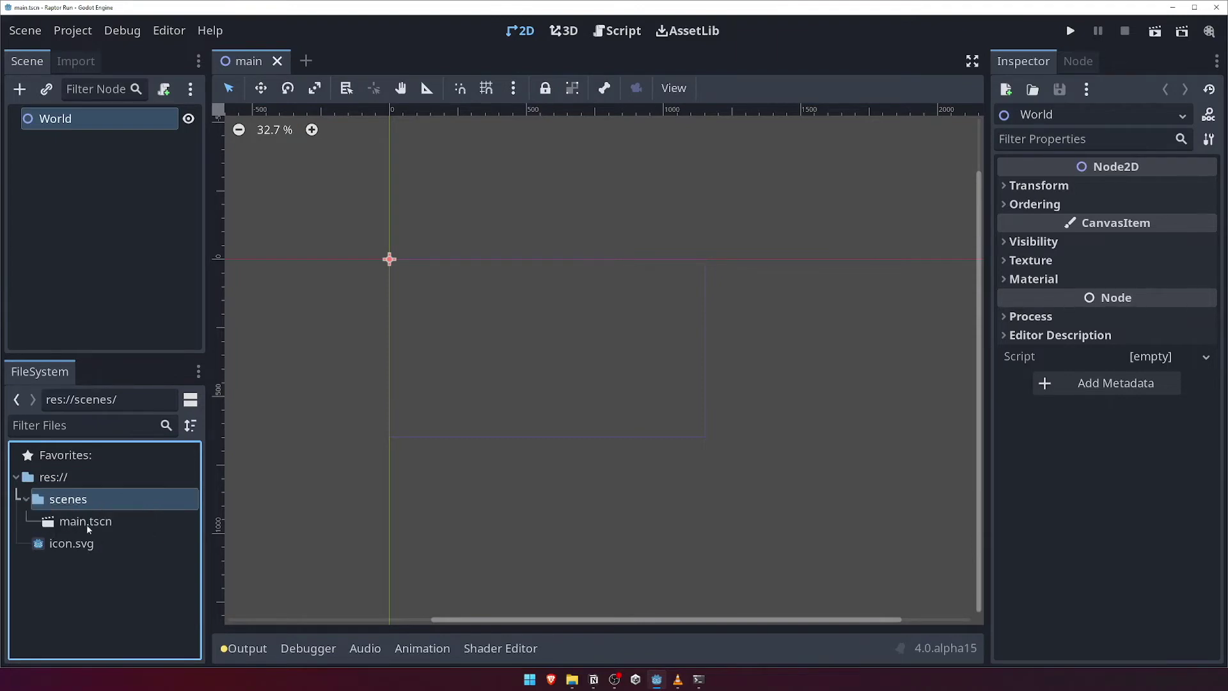
left_click(133, 526)
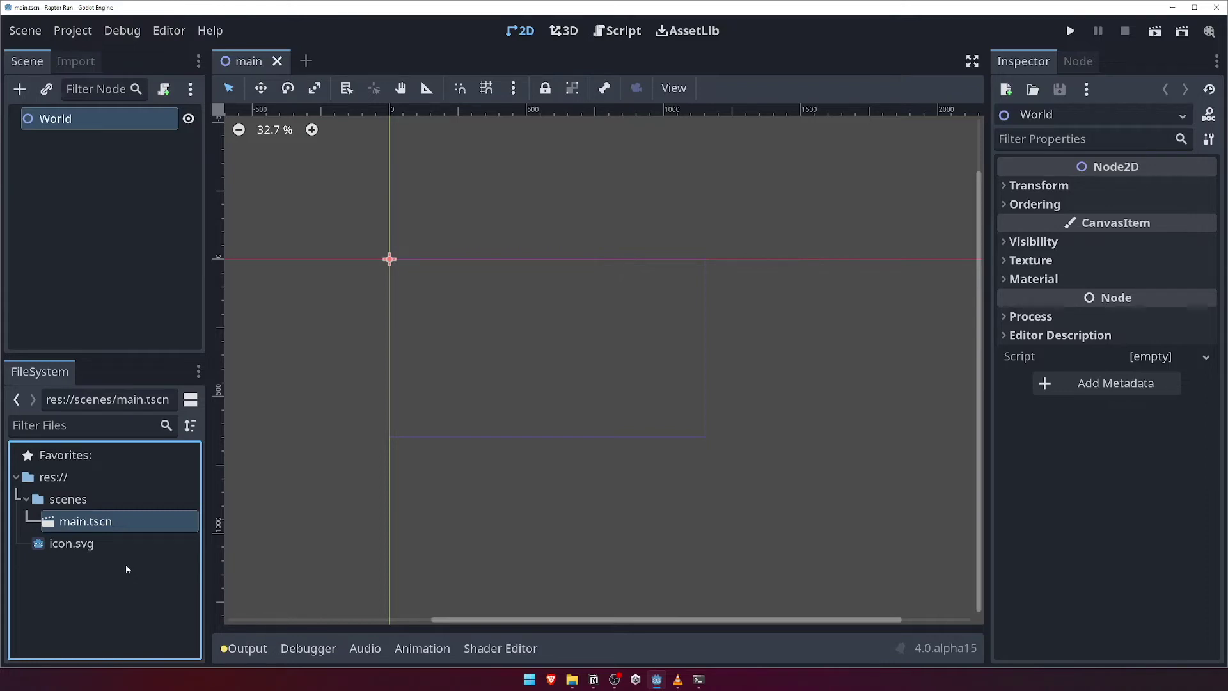
Preview the project file browser's split mode, return to the single view, and review the file sort orders, choosing Sort by Name (Ascending).
left_click(192, 401)
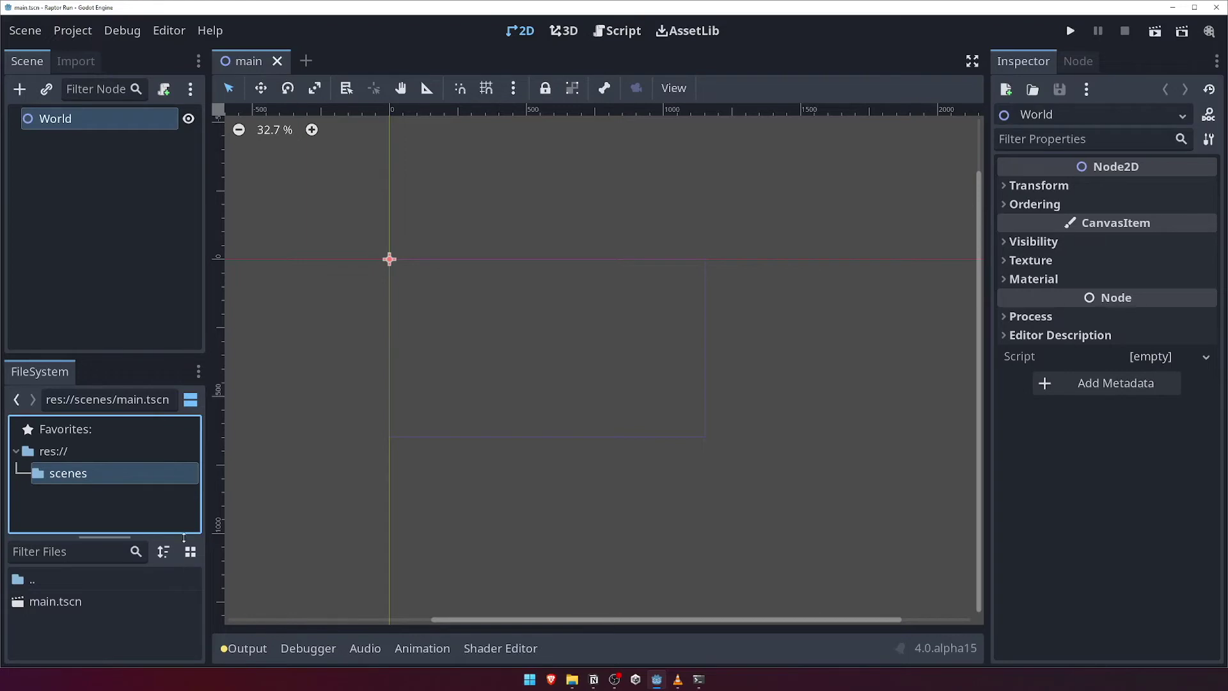
left_click(191, 403)
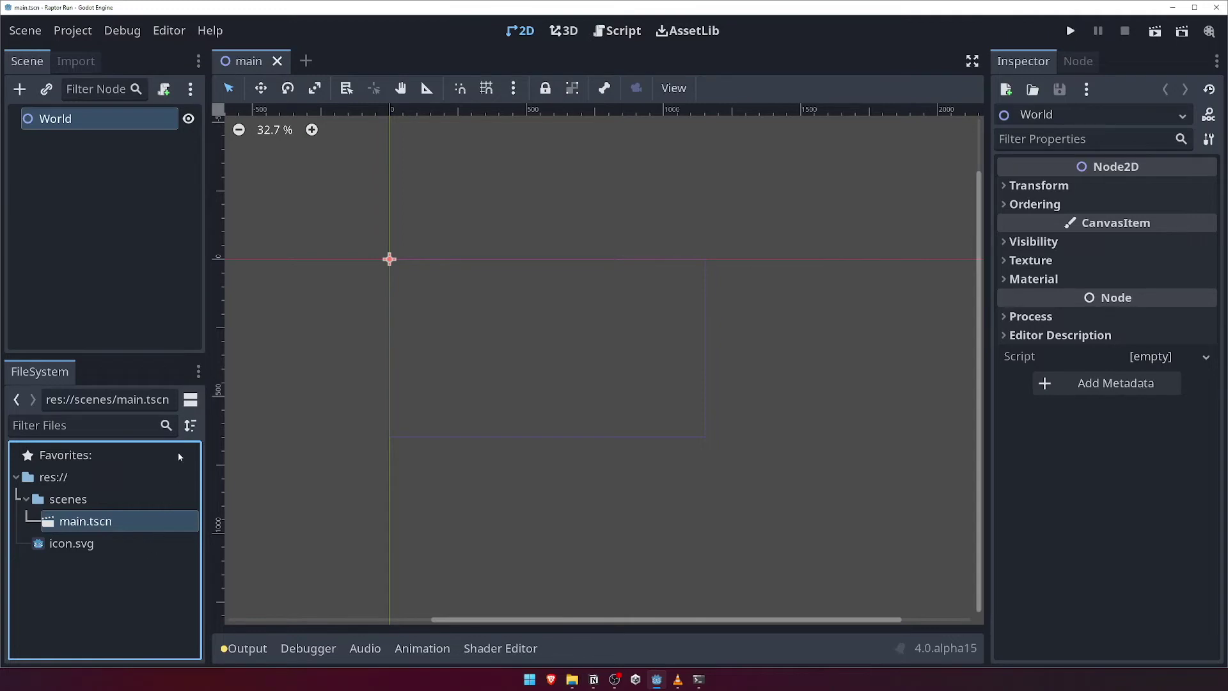
left_click(151, 425)
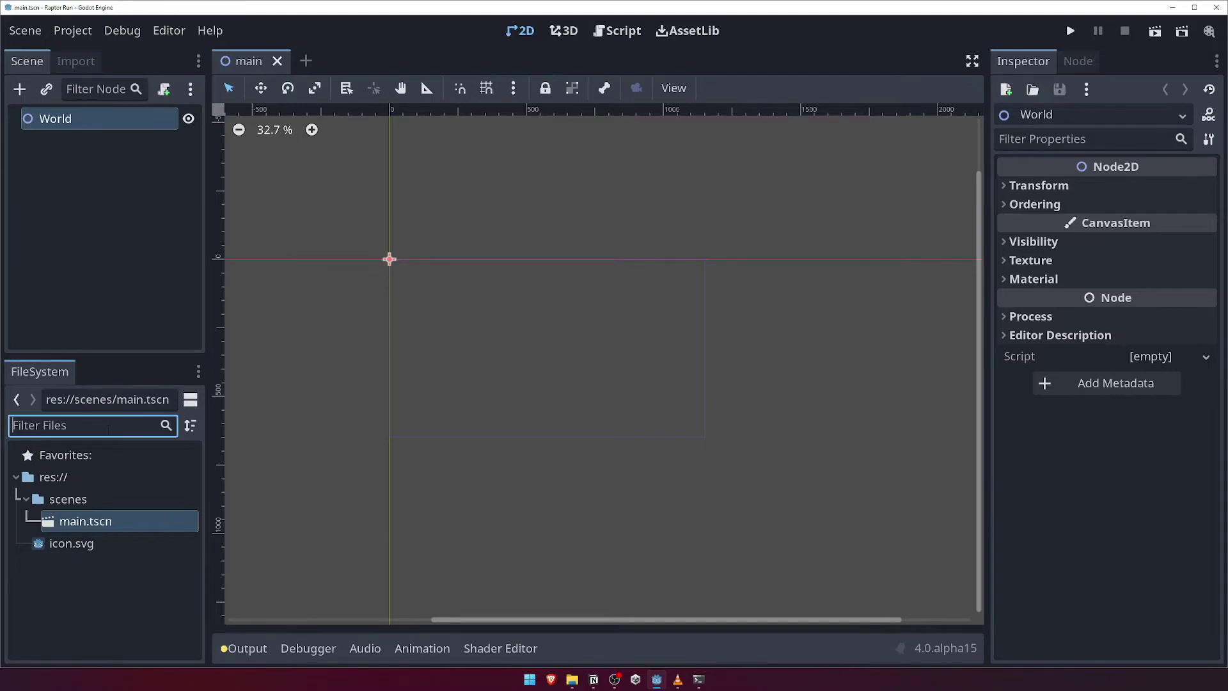
left_click(190, 426)
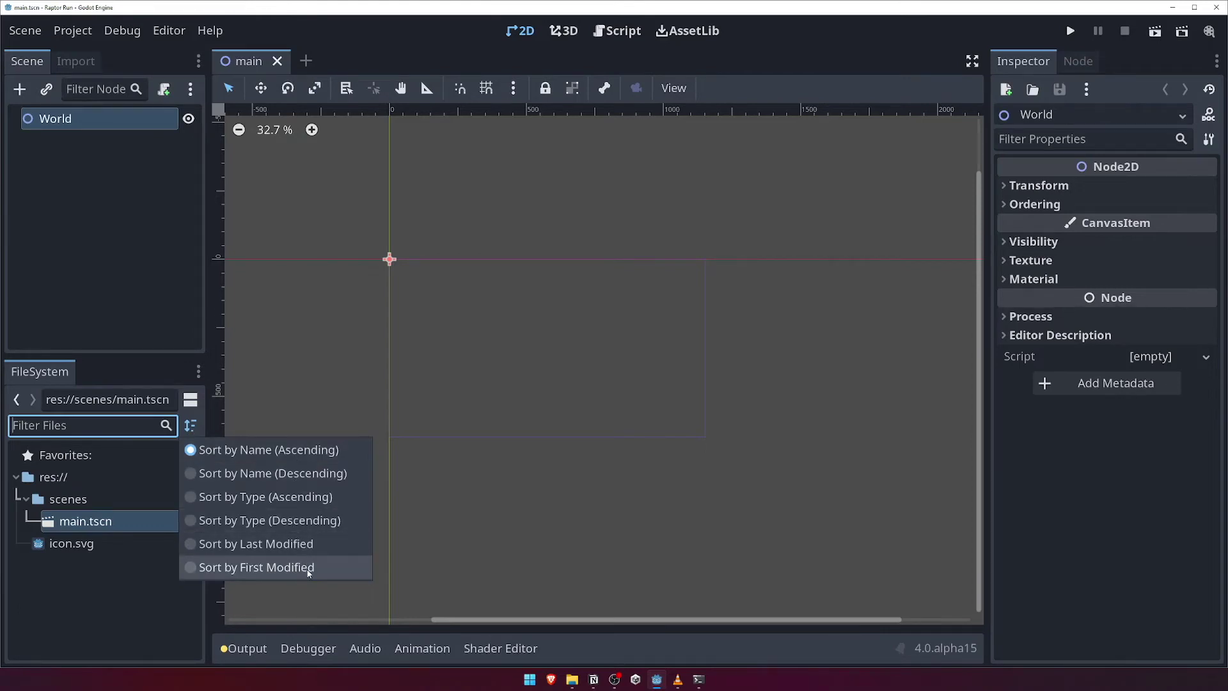
left_click(293, 451)
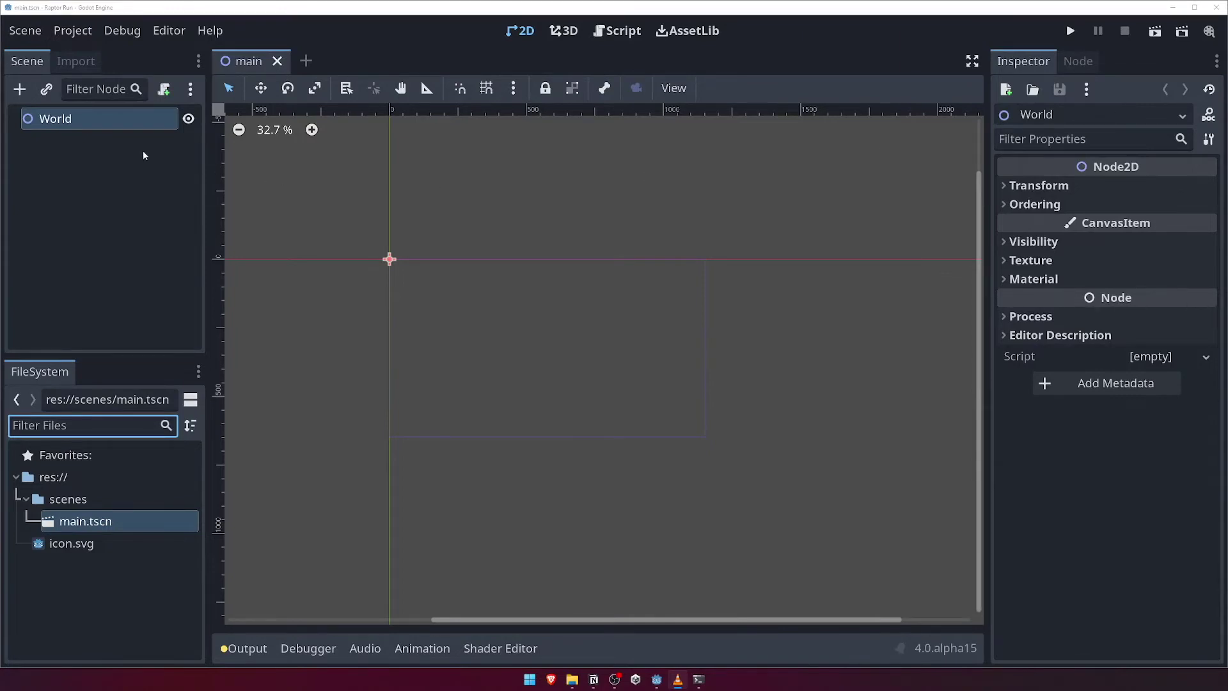
Select the World node and check its edit history and sub-resource list in the inspector.
left_click(68, 123)
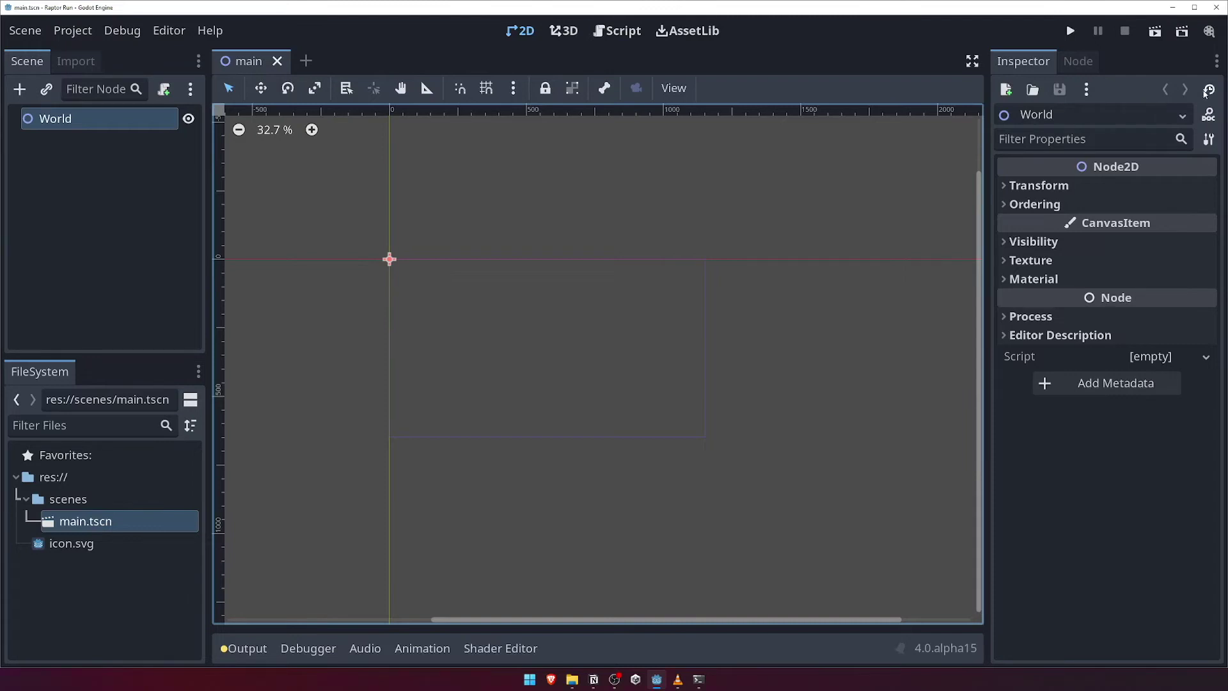
left_click(1208, 90)
left_click(1141, 91)
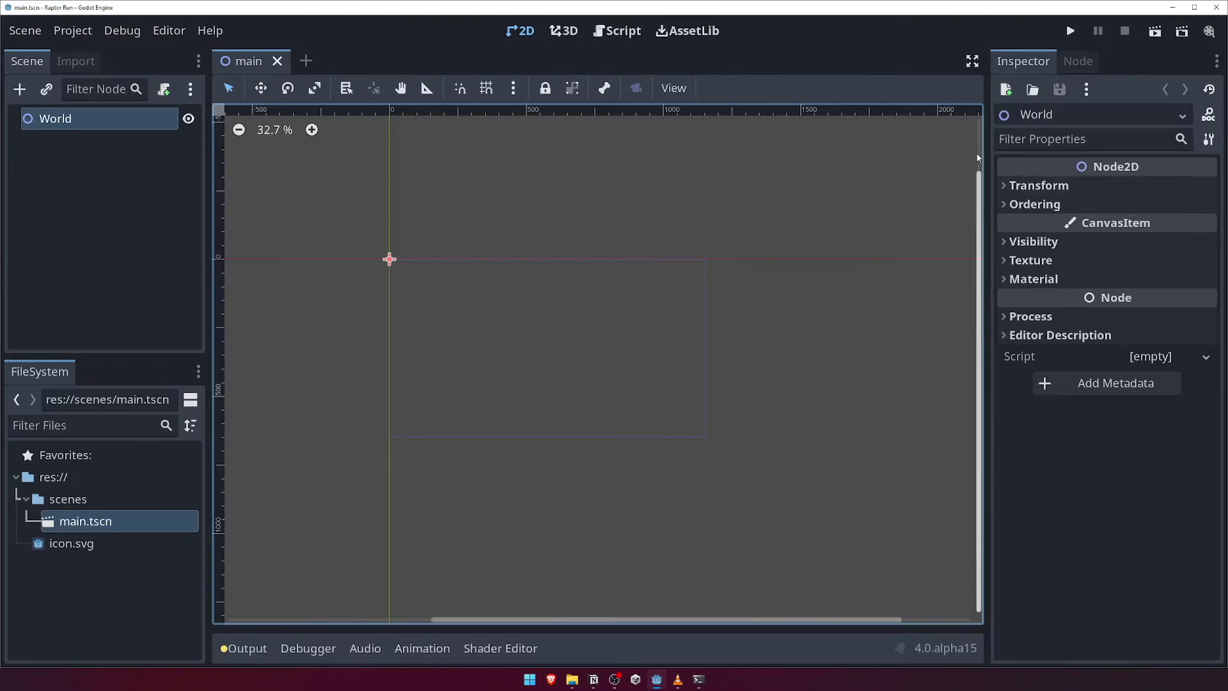
left_click(1129, 118)
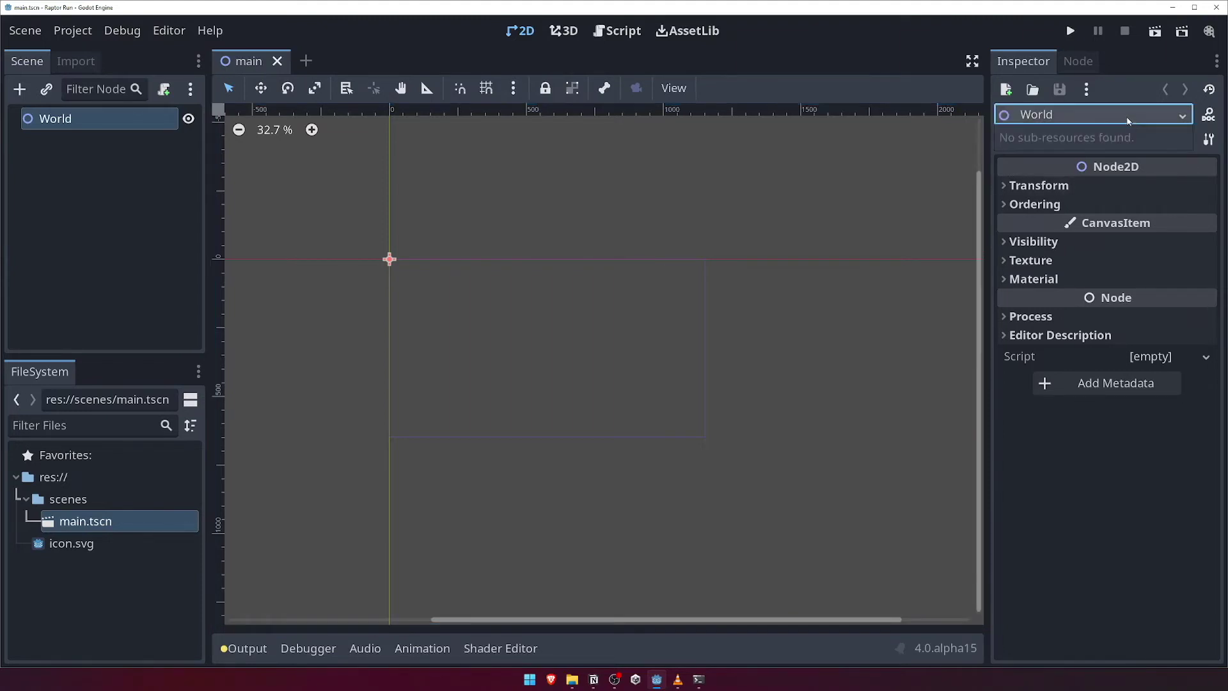
left_click(1129, 119)
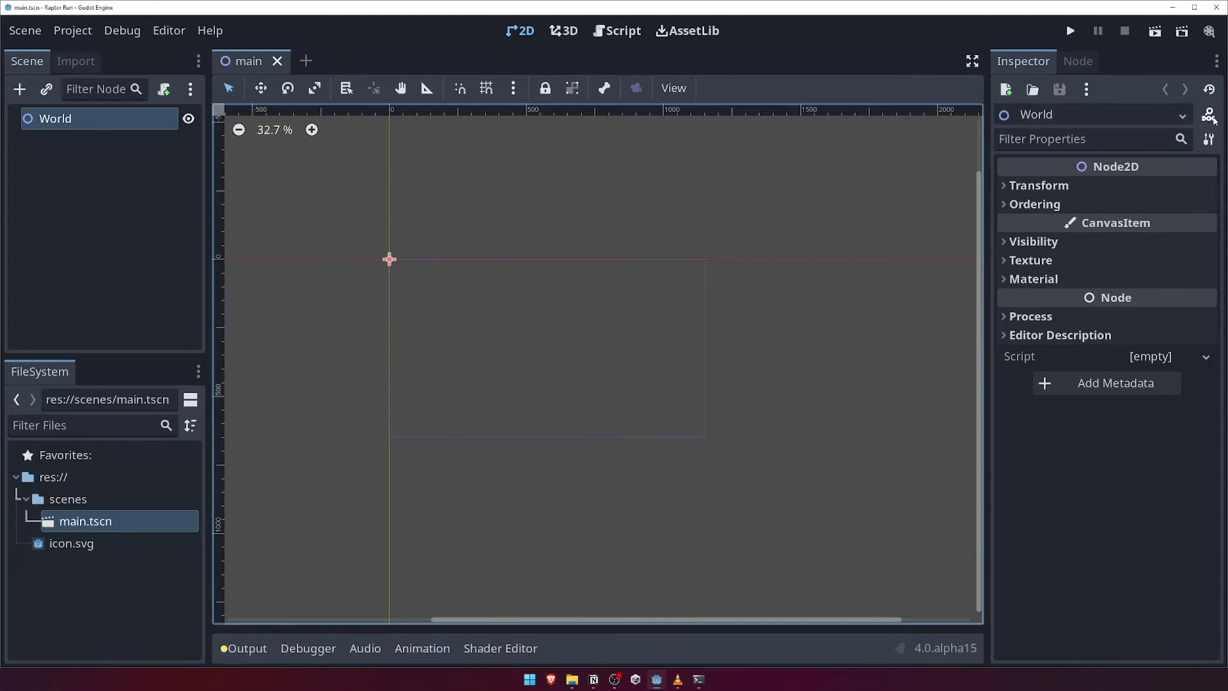
Open the Node2D class documentation for the World node and read its description and properties.
left_click(1209, 117)
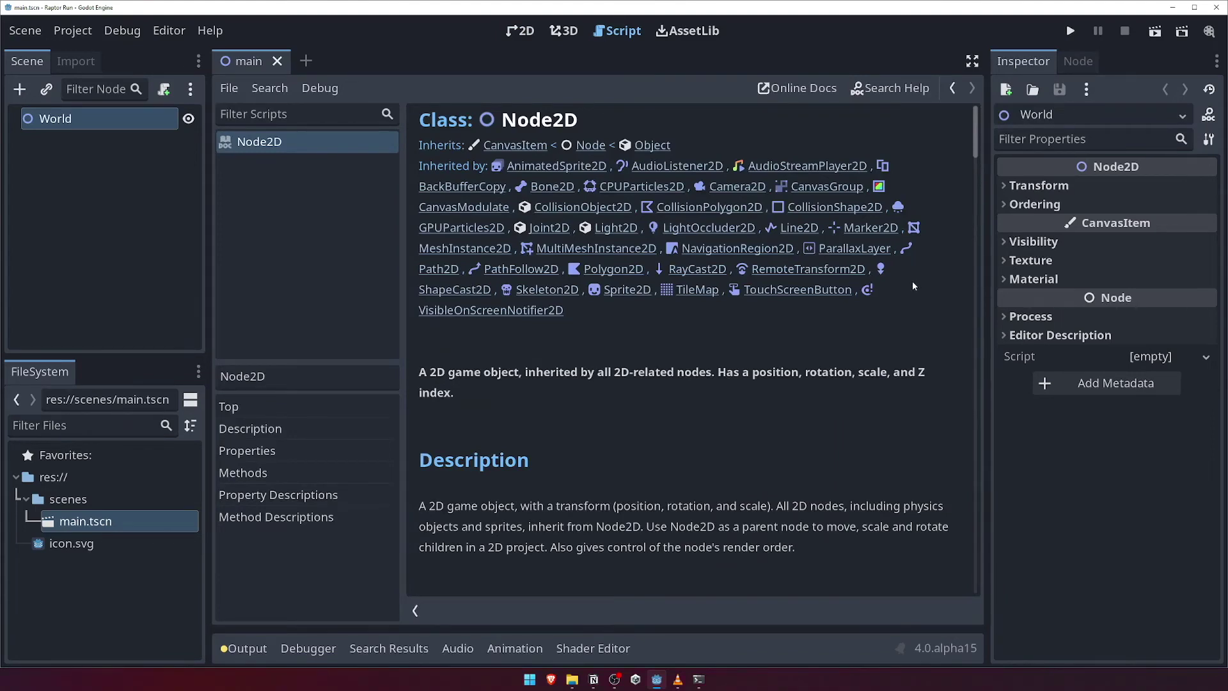
scroll(912, 286, "down", 5)
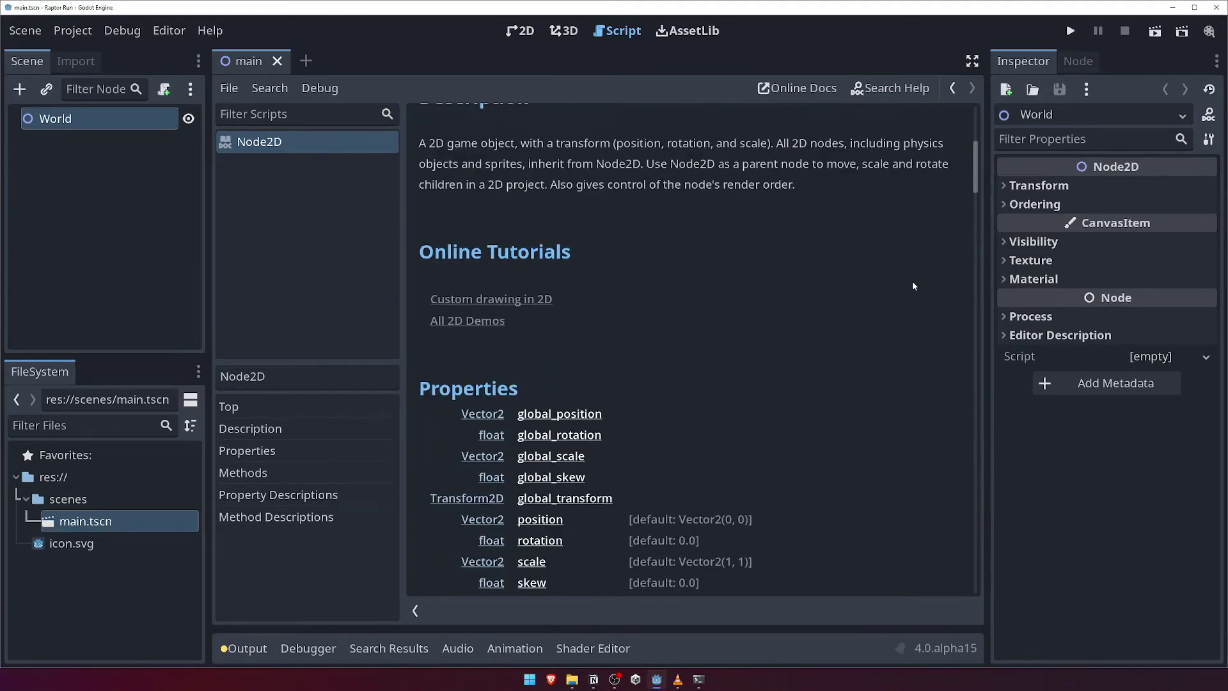
scroll(912, 285, "down", 3)
scroll(912, 286, "down", 2)
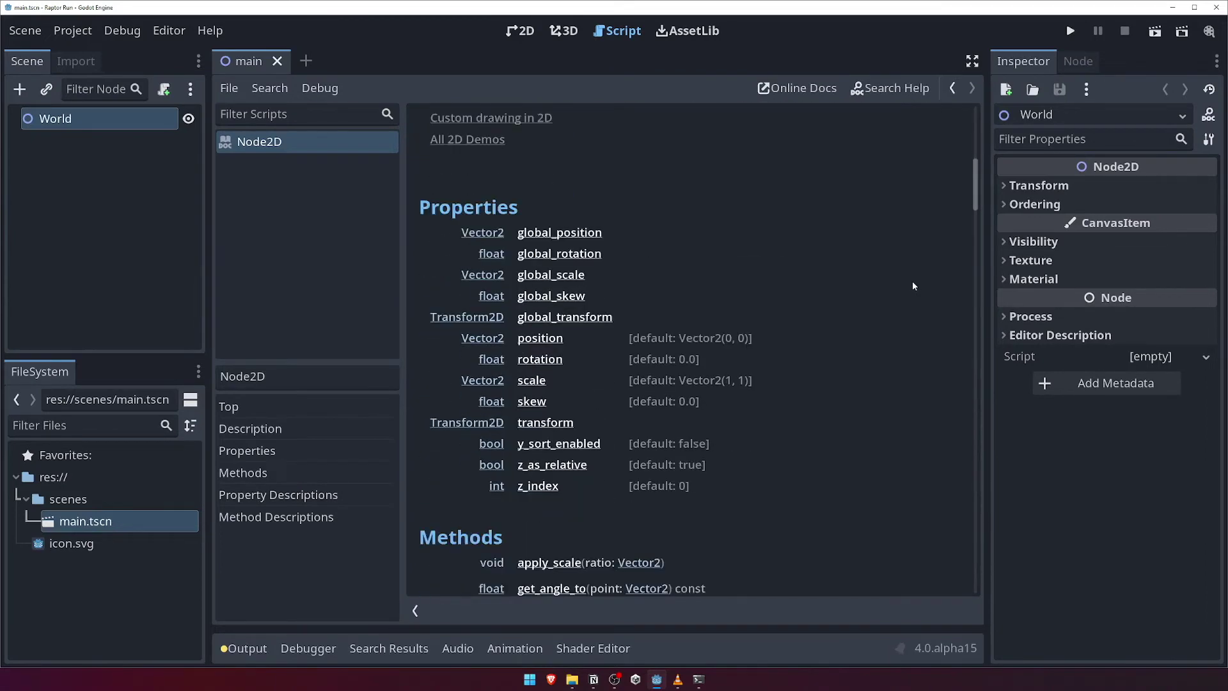
Read through the Node2D properties in the class documentation and open the Vector2 class reference.
scroll(911, 276, "down", 2)
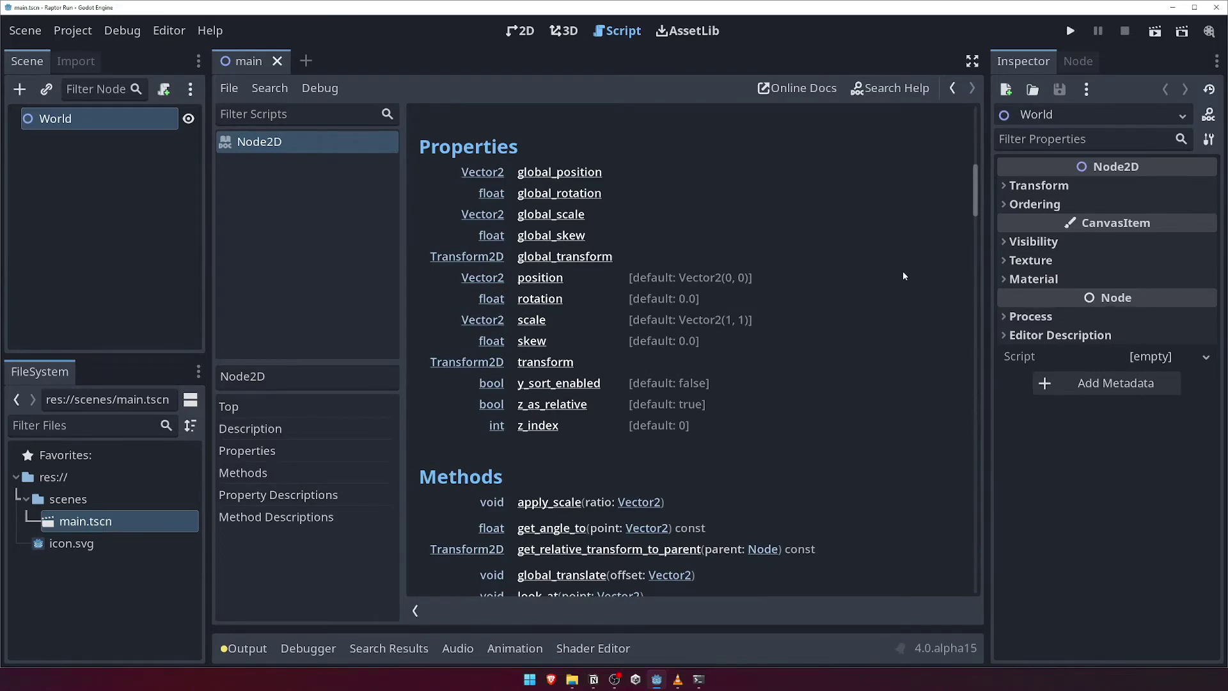
scroll(903, 271, "up", 5)
scroll(903, 276, "down", 3)
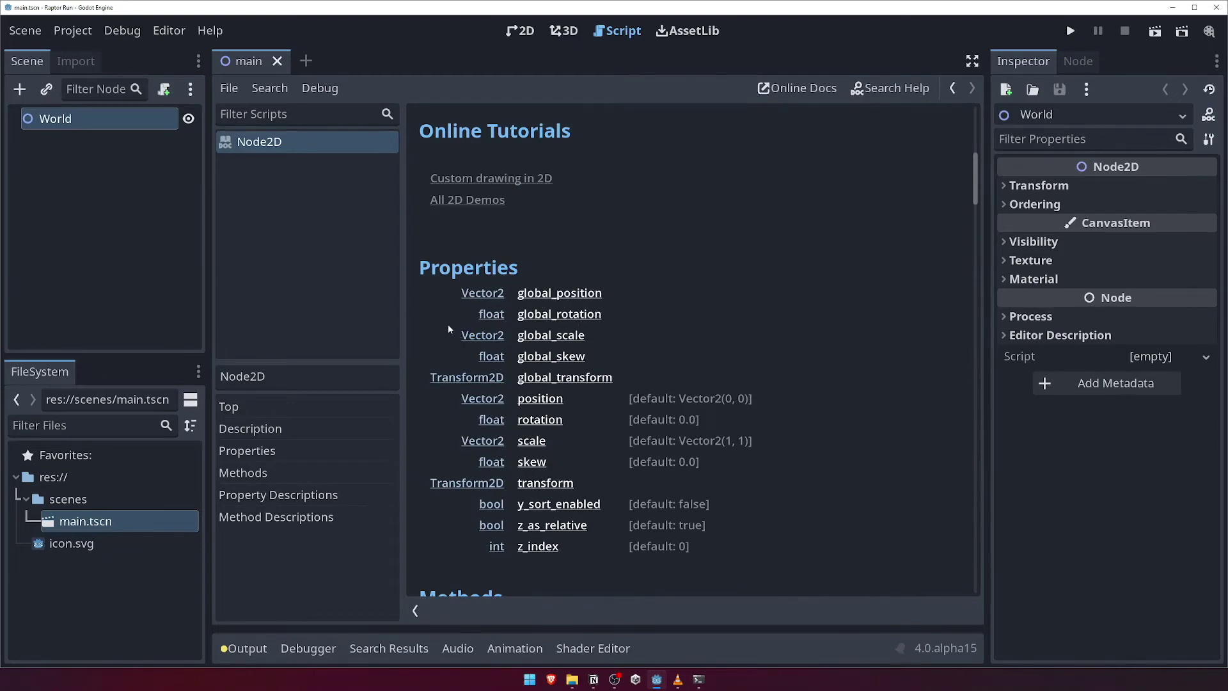
left_click(493, 298)
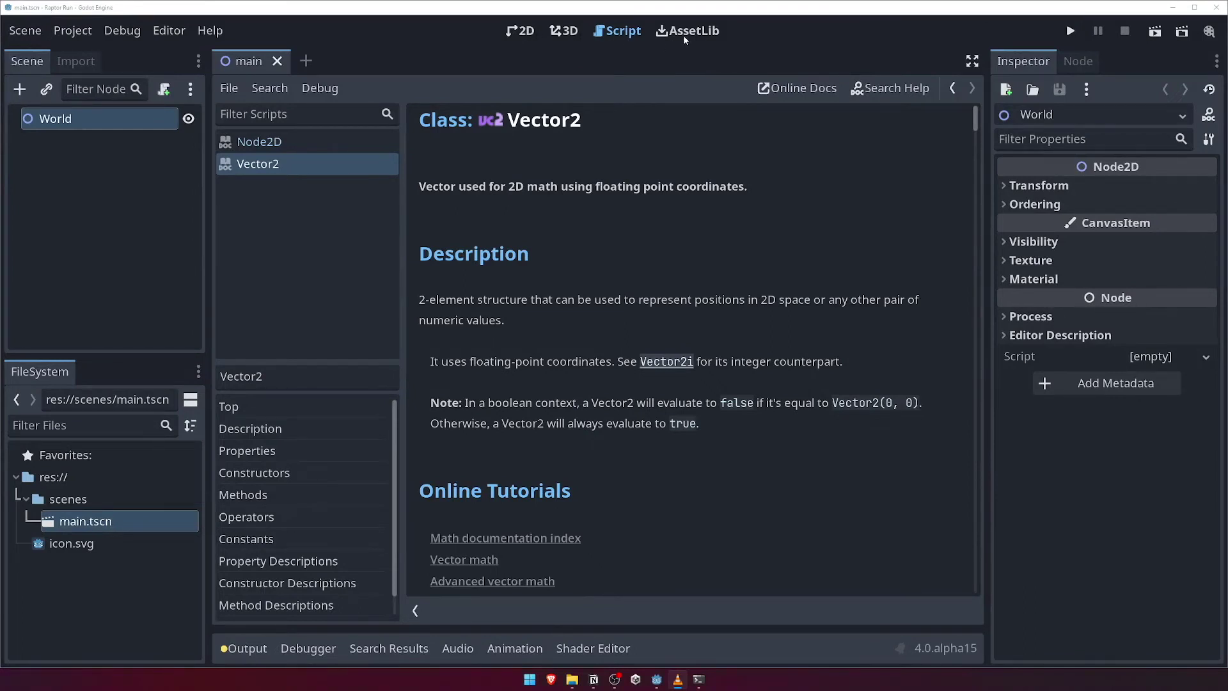
Leave the class documentation, look at the other editor workspaces, and return to the 2D workspace.
left_click(555, 34)
left_click(526, 33)
key("ctrl+F3")
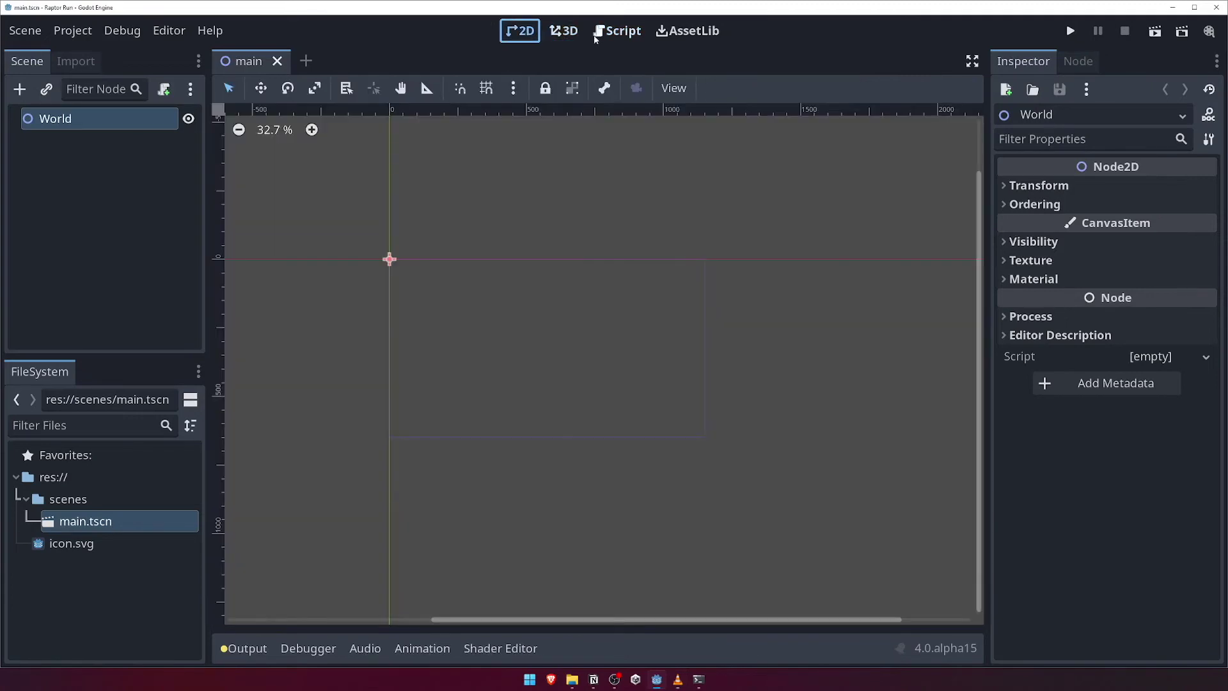
left_click(526, 31)
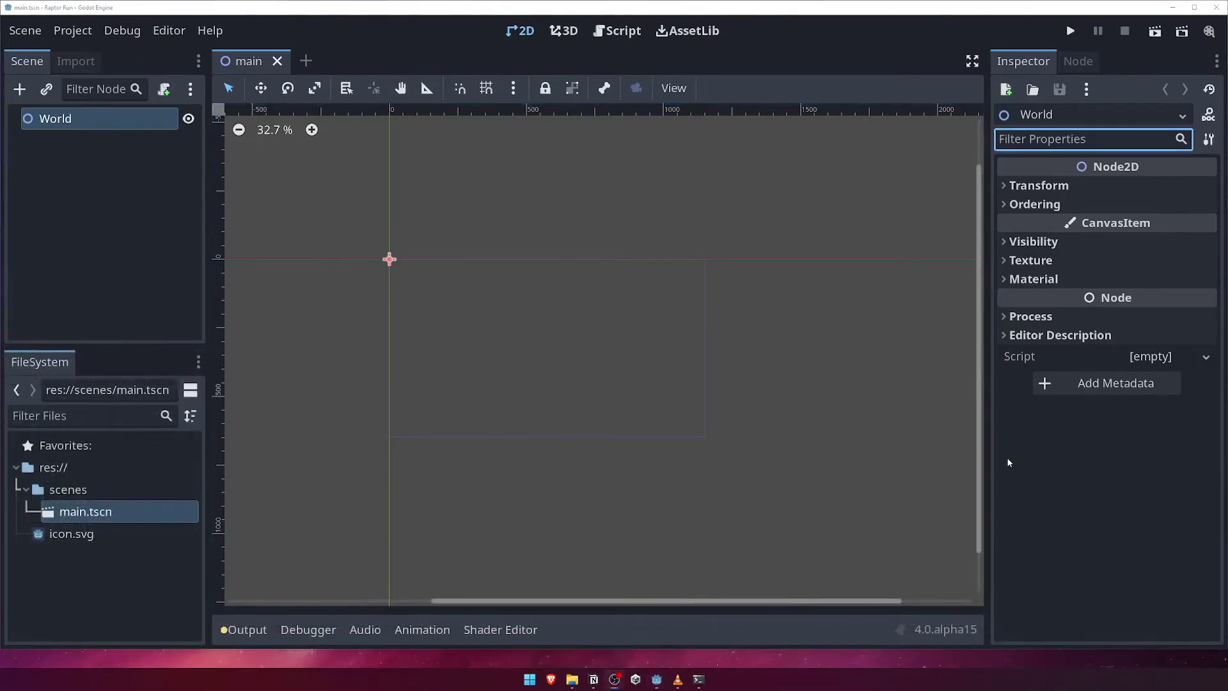
Filter the World node's properties by "transform", clear the filter, and expand the Transform section.
left_click(1104, 139)
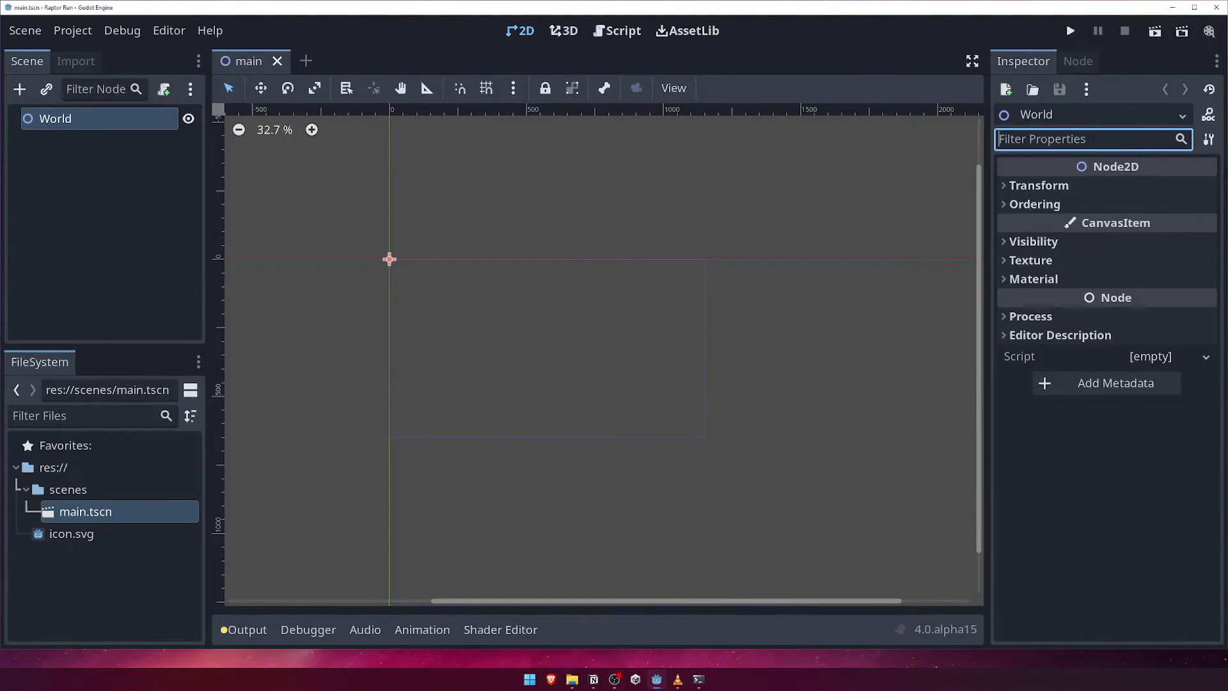
type("transform")
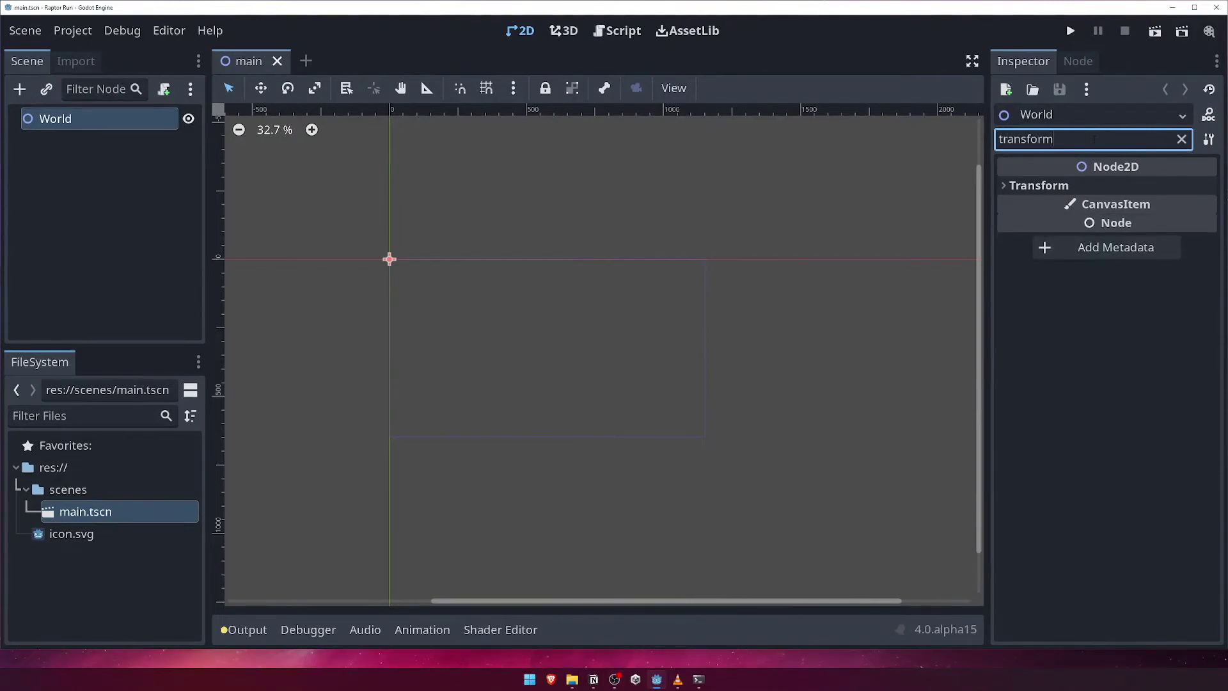
key("ctrl+a")
key("BackSpace")
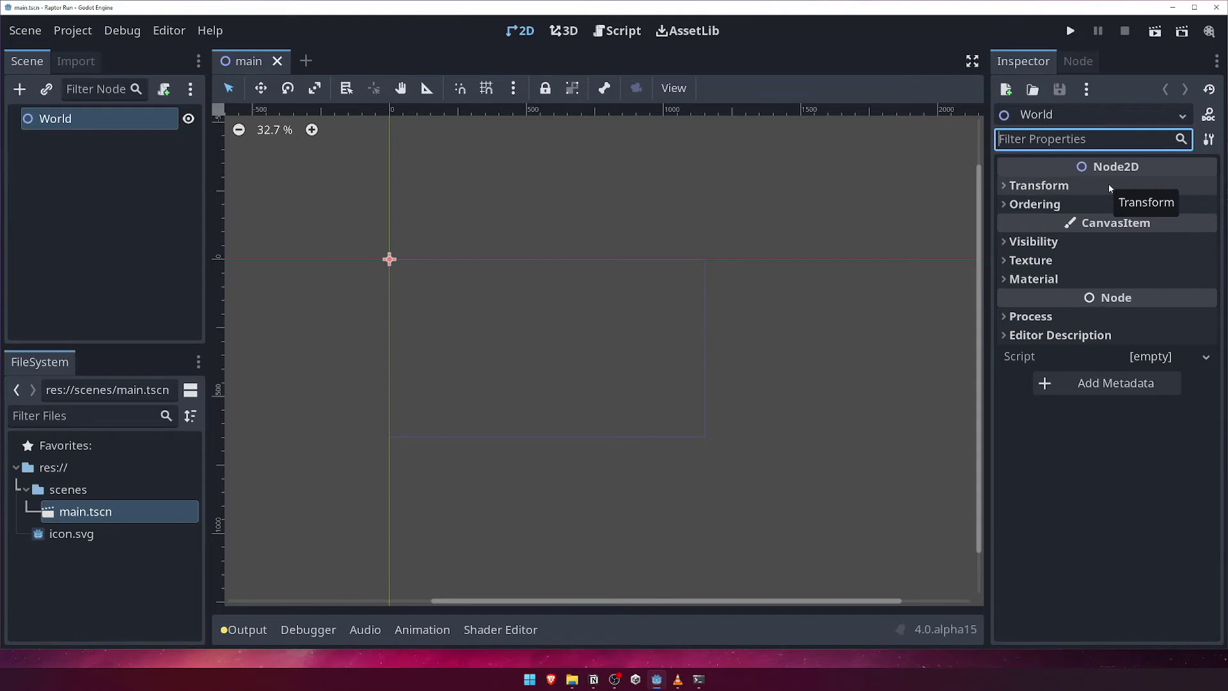
left_click(1005, 186)
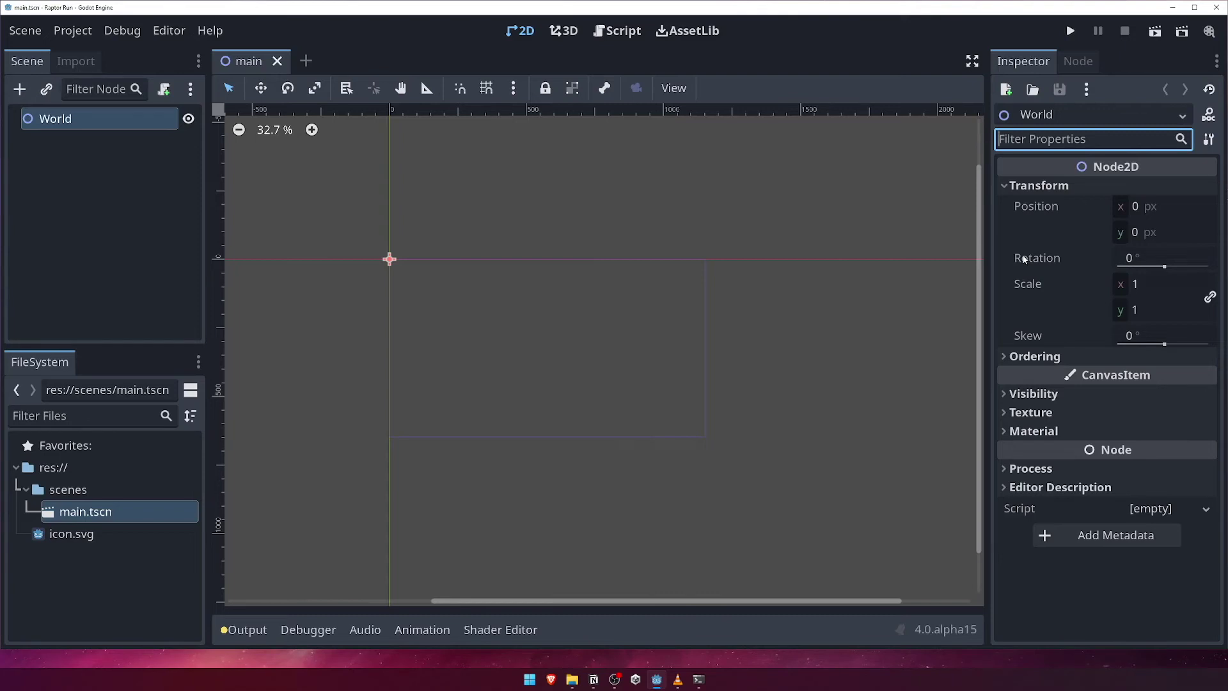
mouse_move(1023, 258)
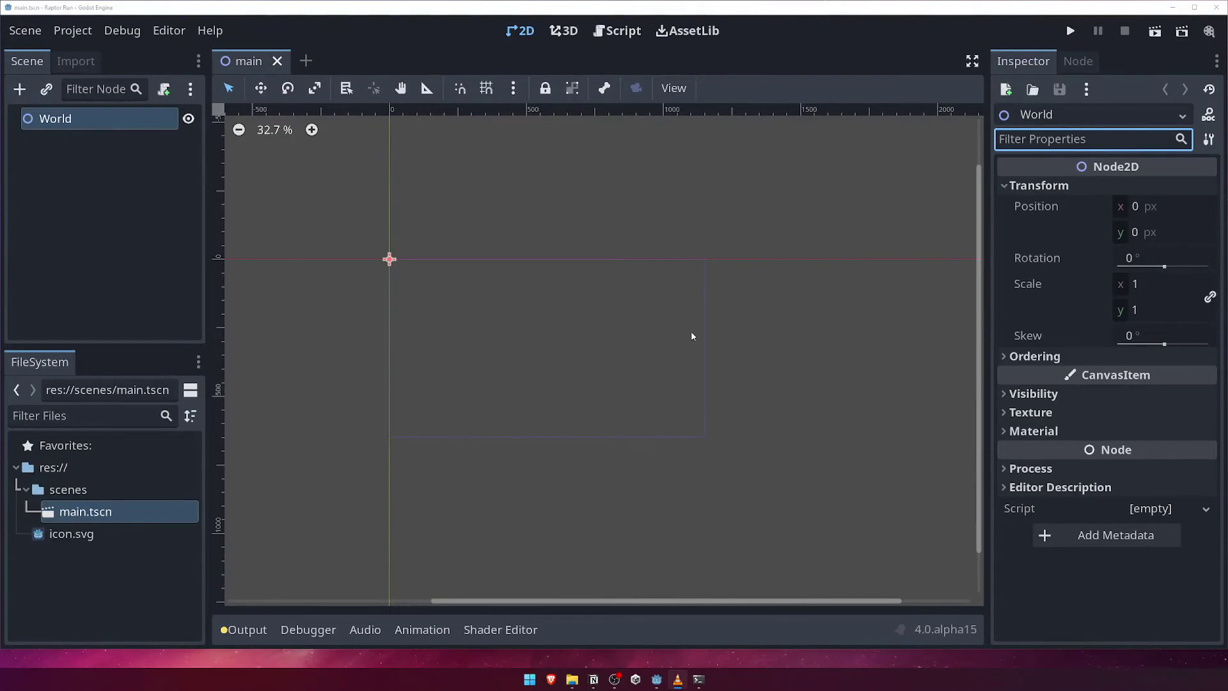
Review the World node's signals and add the node to a new group named example.
left_click(1069, 66)
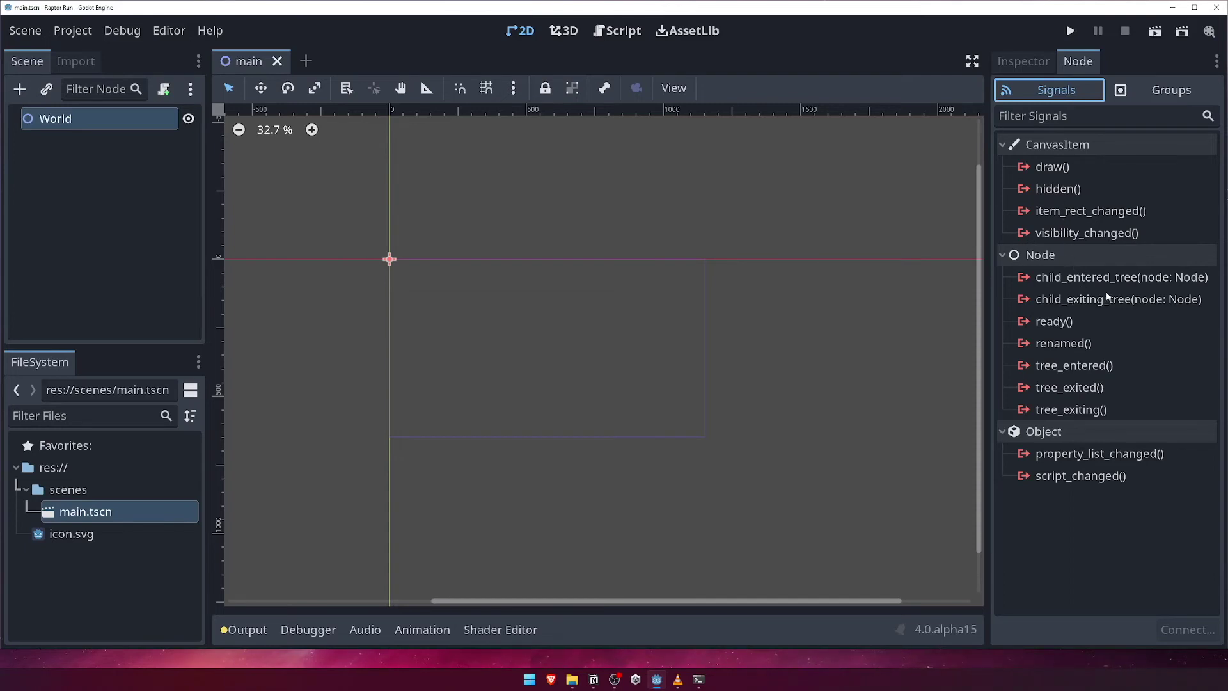
mouse_move(1125, 305)
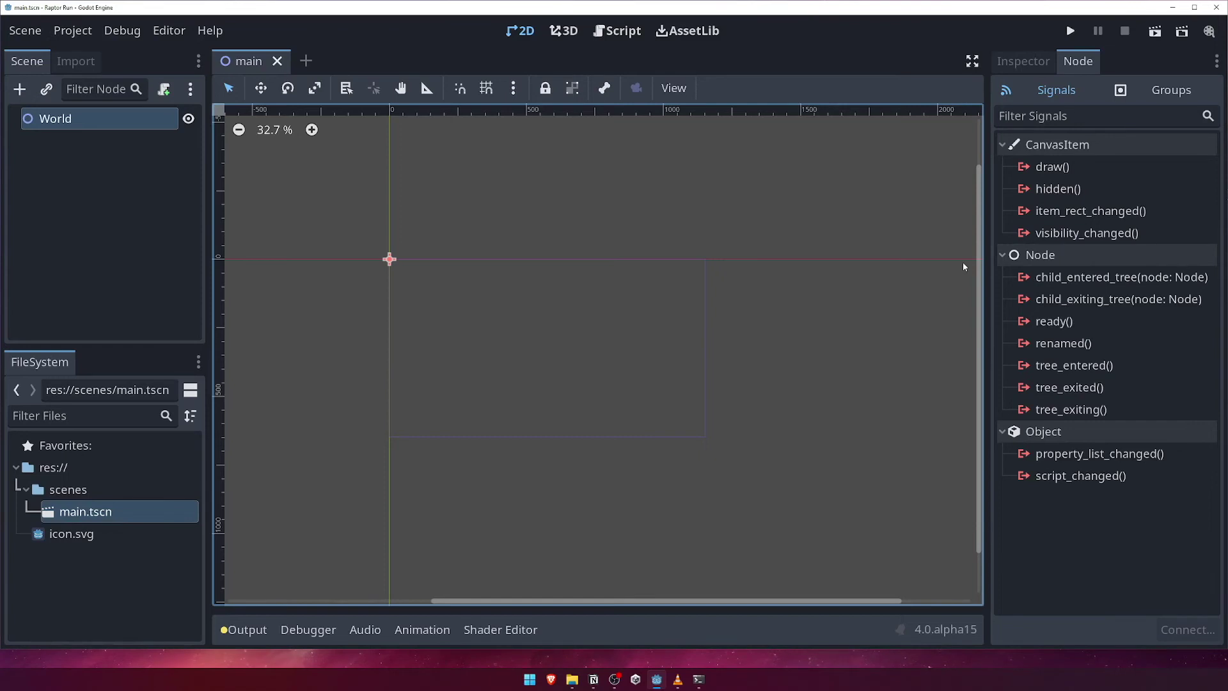
left_click(1140, 93)
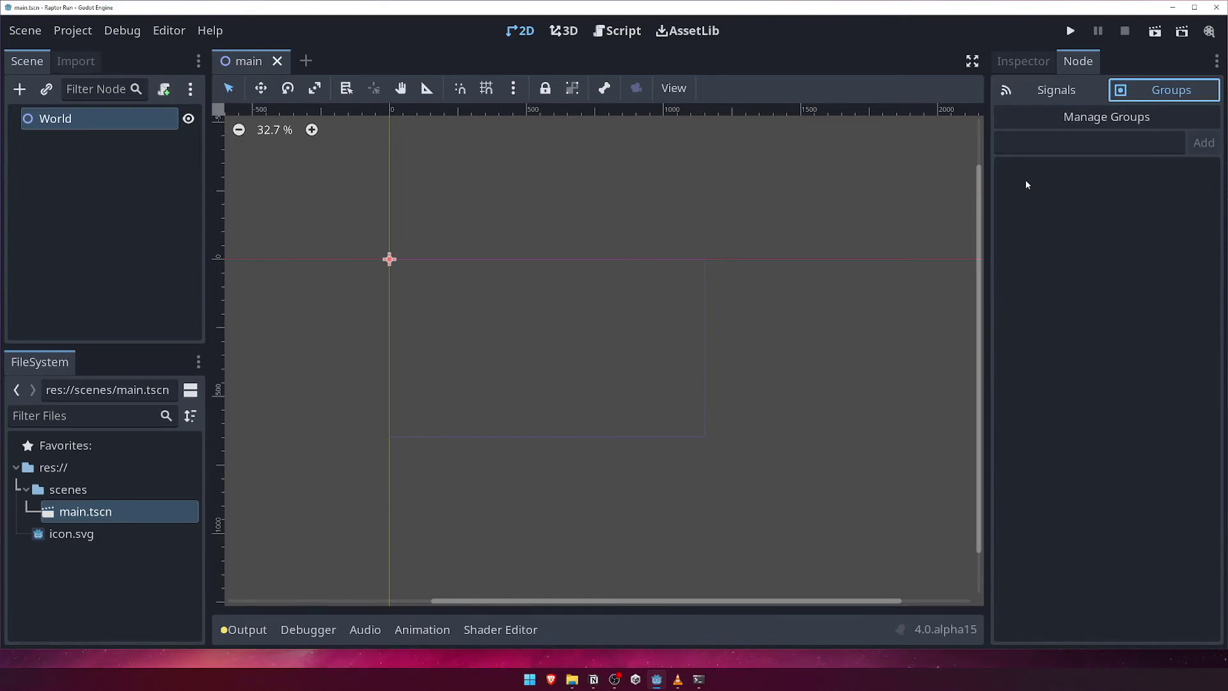
left_click(1038, 142)
type("example")
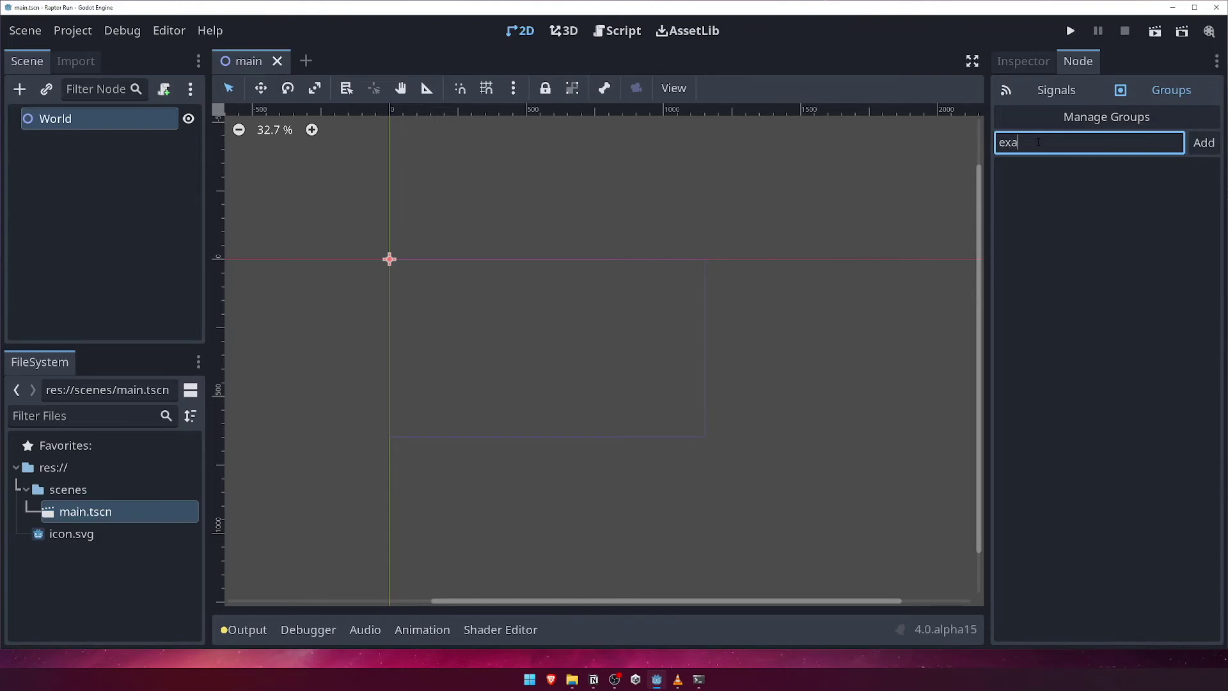
left_click(1203, 146)
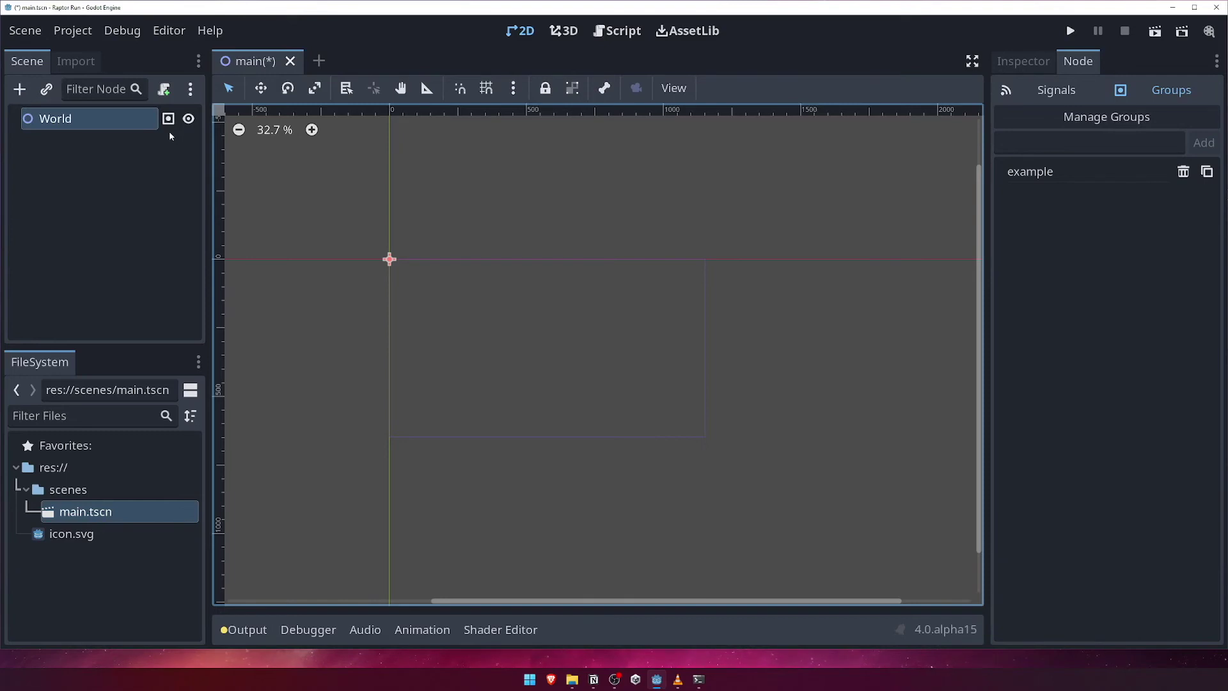
mouse_move(169, 121)
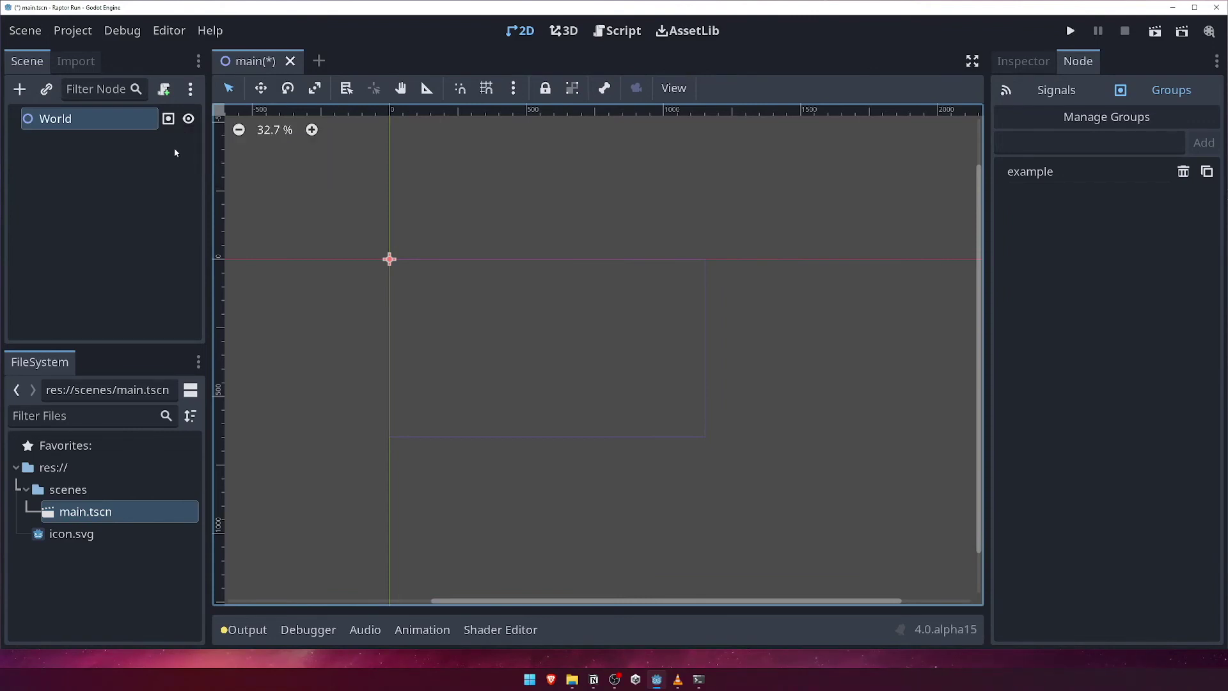
Open the Group Editor, review which nodes belong to the example group, and close it.
left_click(1111, 118)
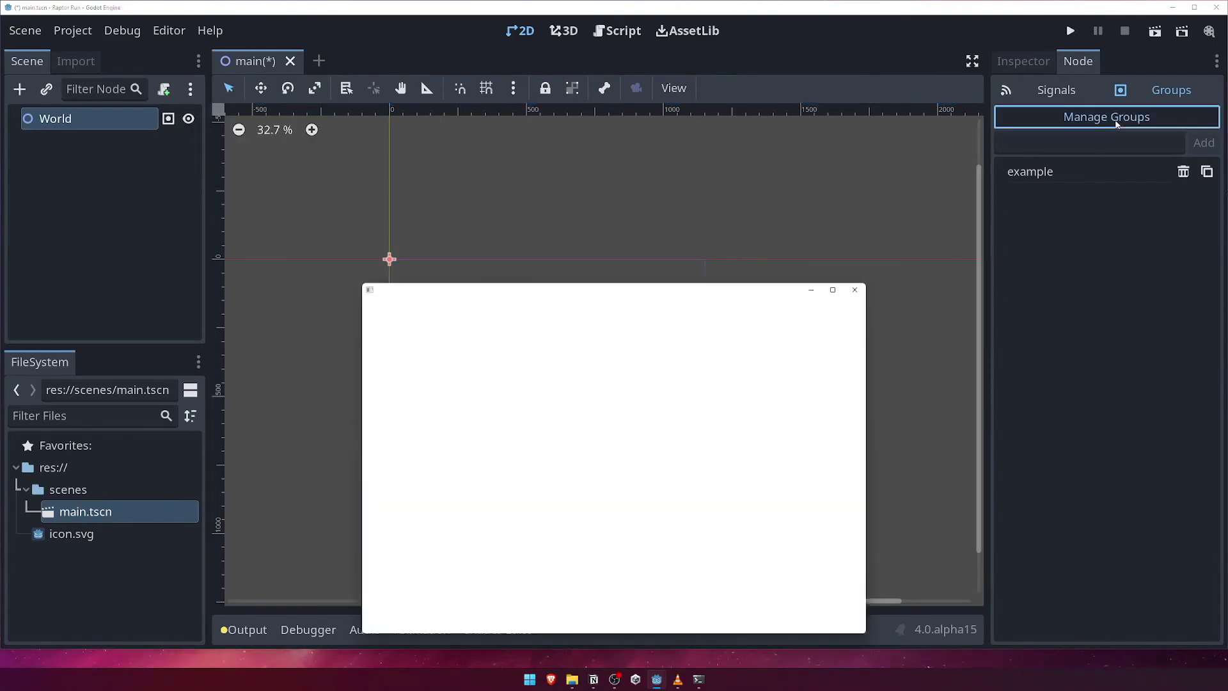
left_click_drag(742, 291, 754, 171)
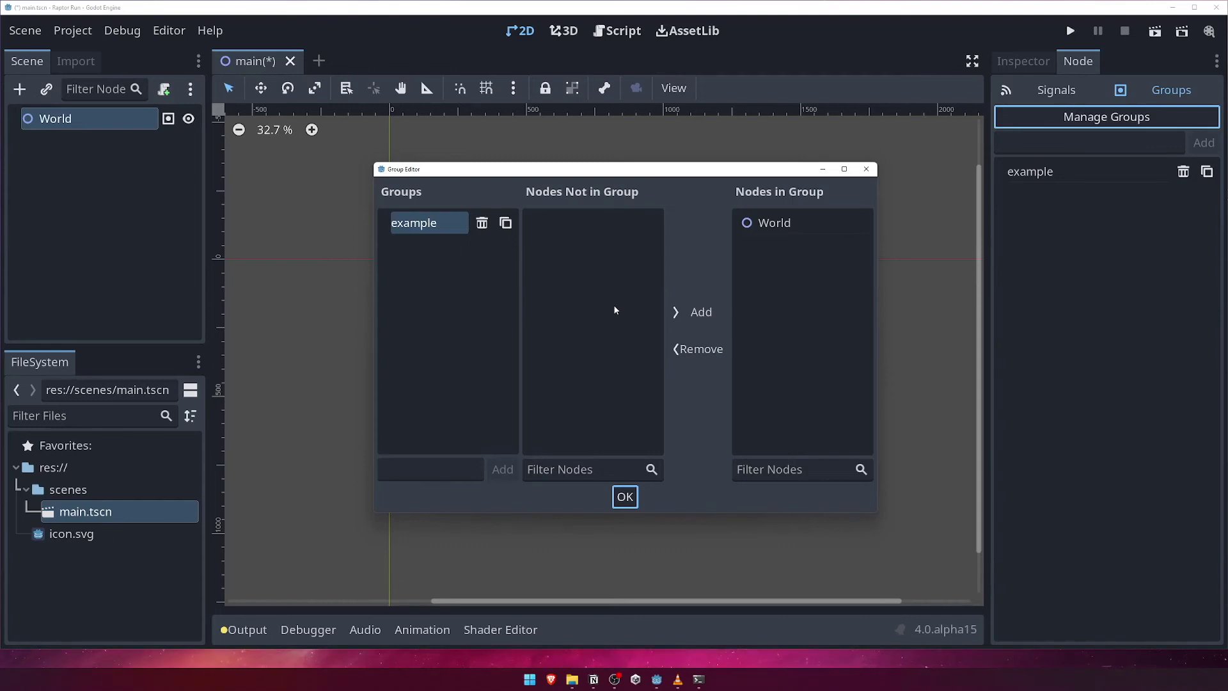
left_click(625, 498)
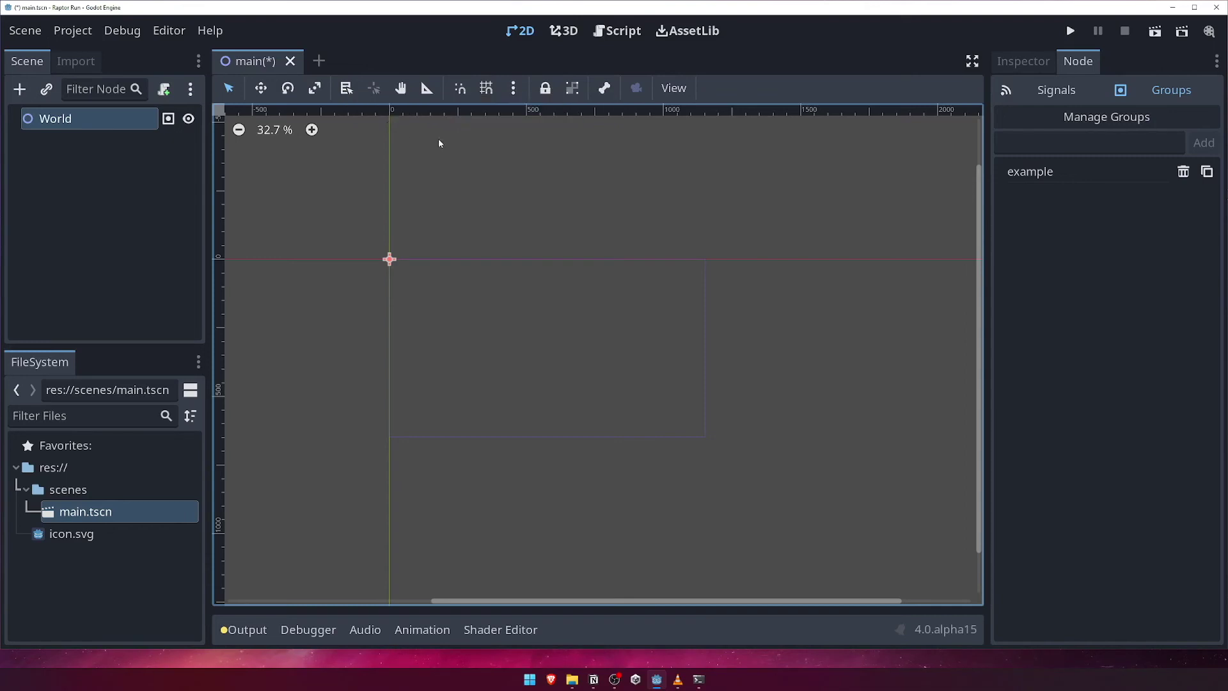
Hide and restore the rulers and the guides in the 2D viewport.
left_click(680, 89)
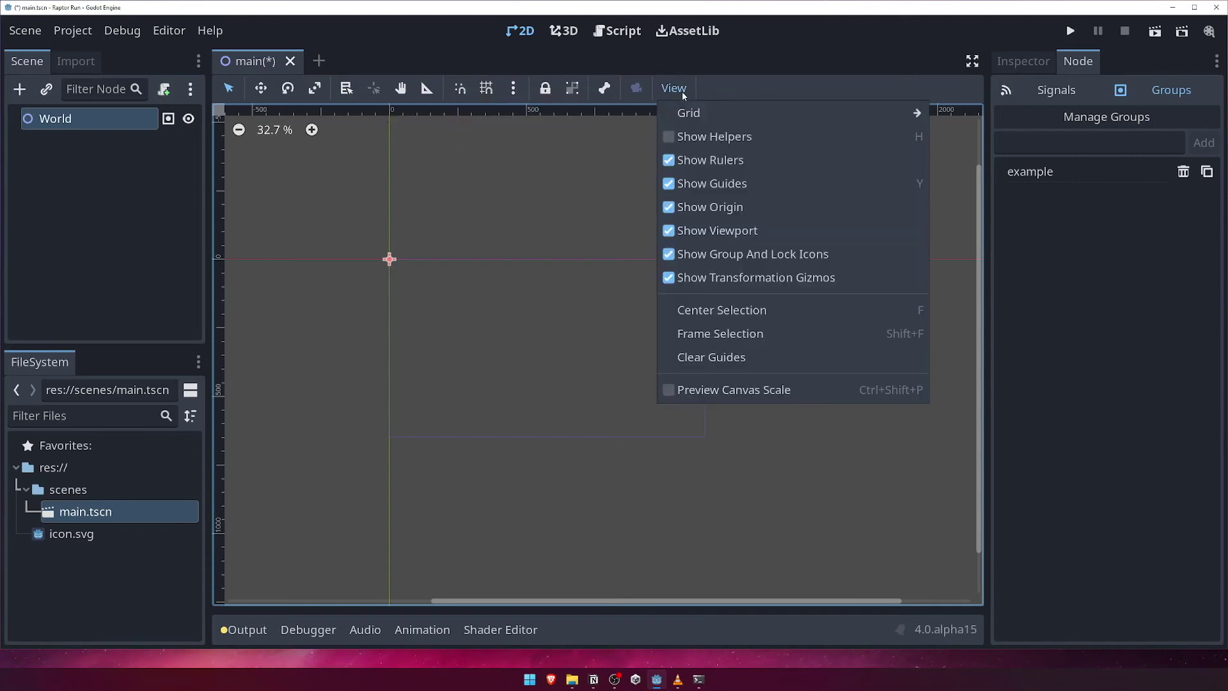
left_click(669, 161)
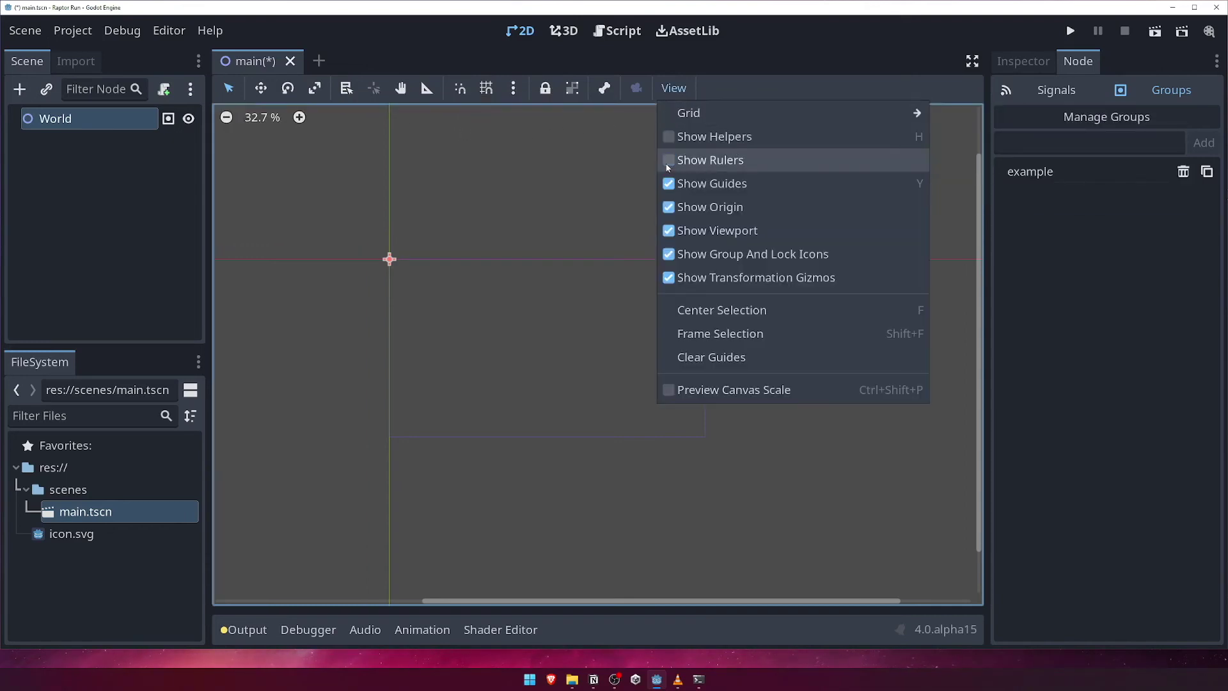
left_click(669, 163)
left_click(669, 184)
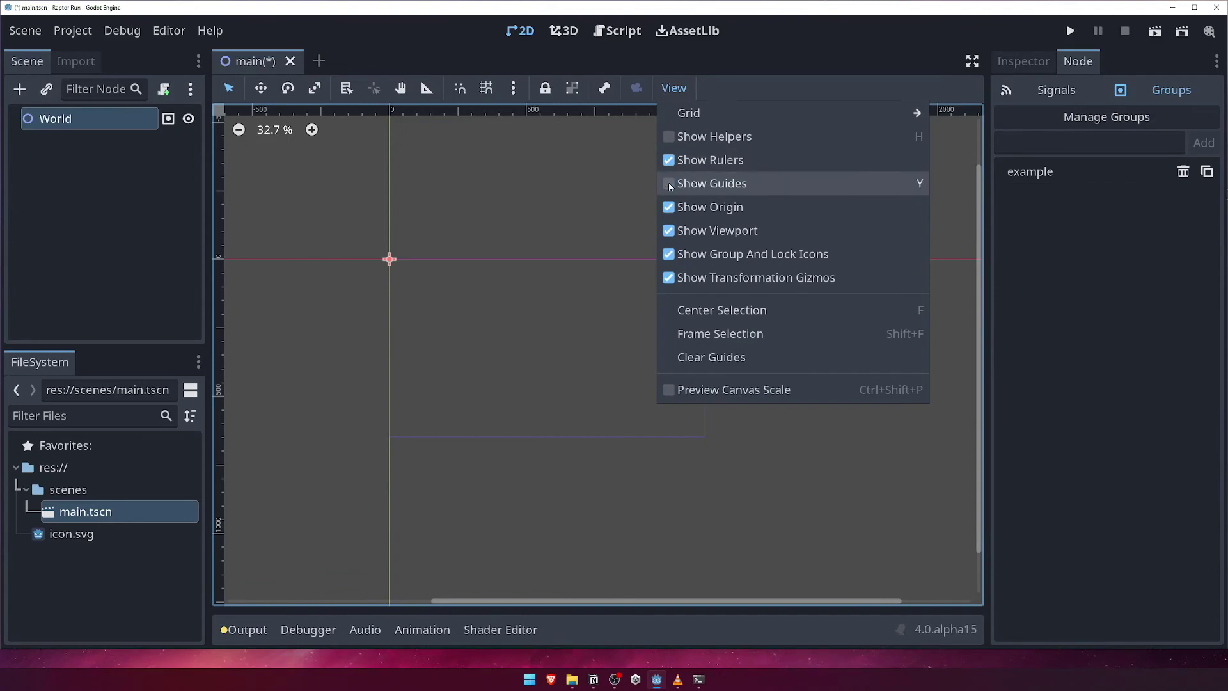
left_click(670, 186)
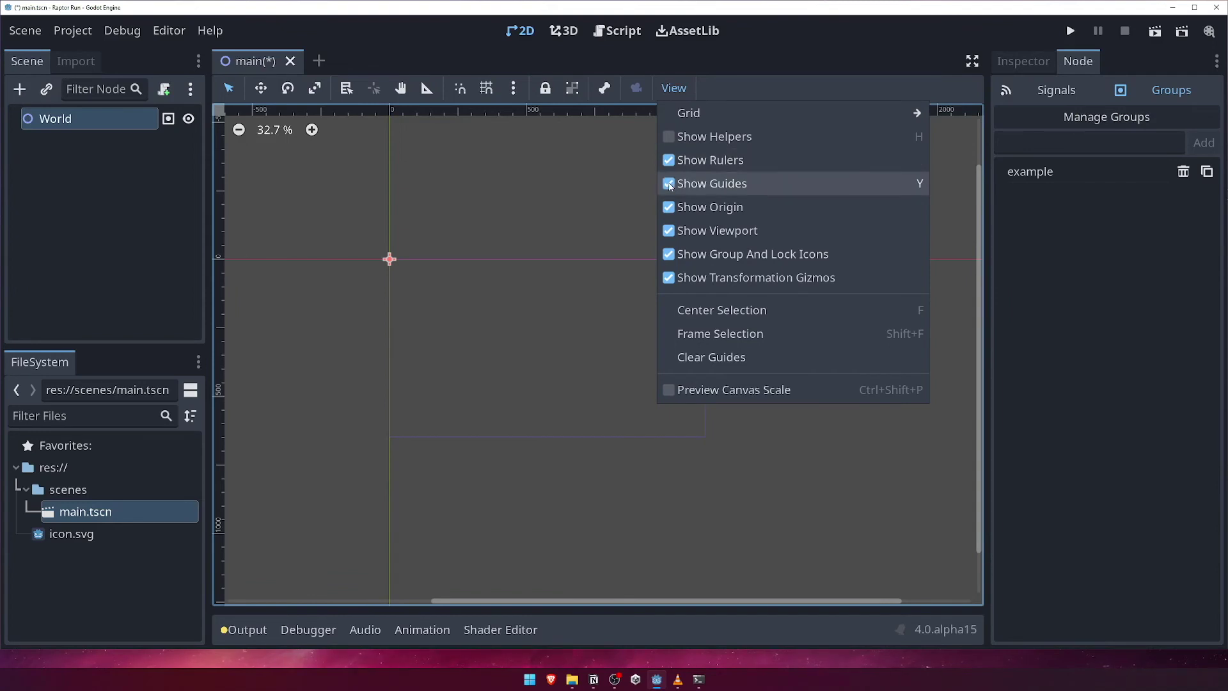
left_click(679, 91)
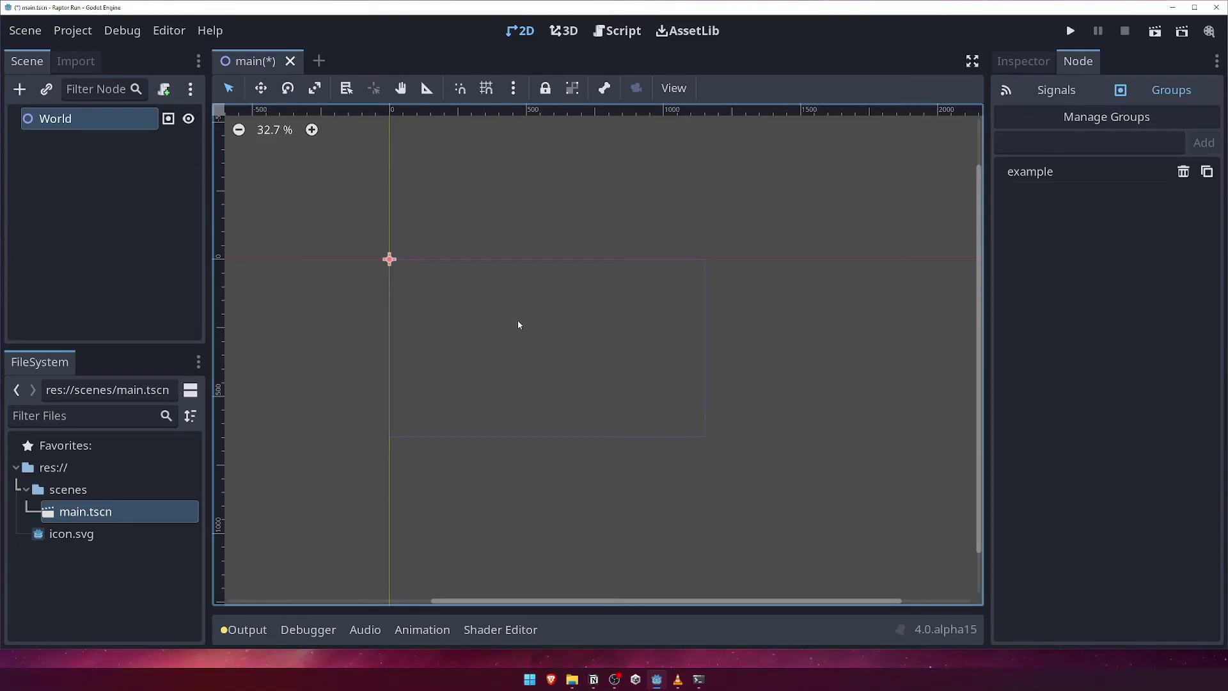
Move the World node about 188 px along the X axis, and reposition it freely at about (90, 83) px.
middle_click_drag(518, 321, 548, 329)
scroll(548, 329, "up", 5)
scroll(556, 328, "down", 4)
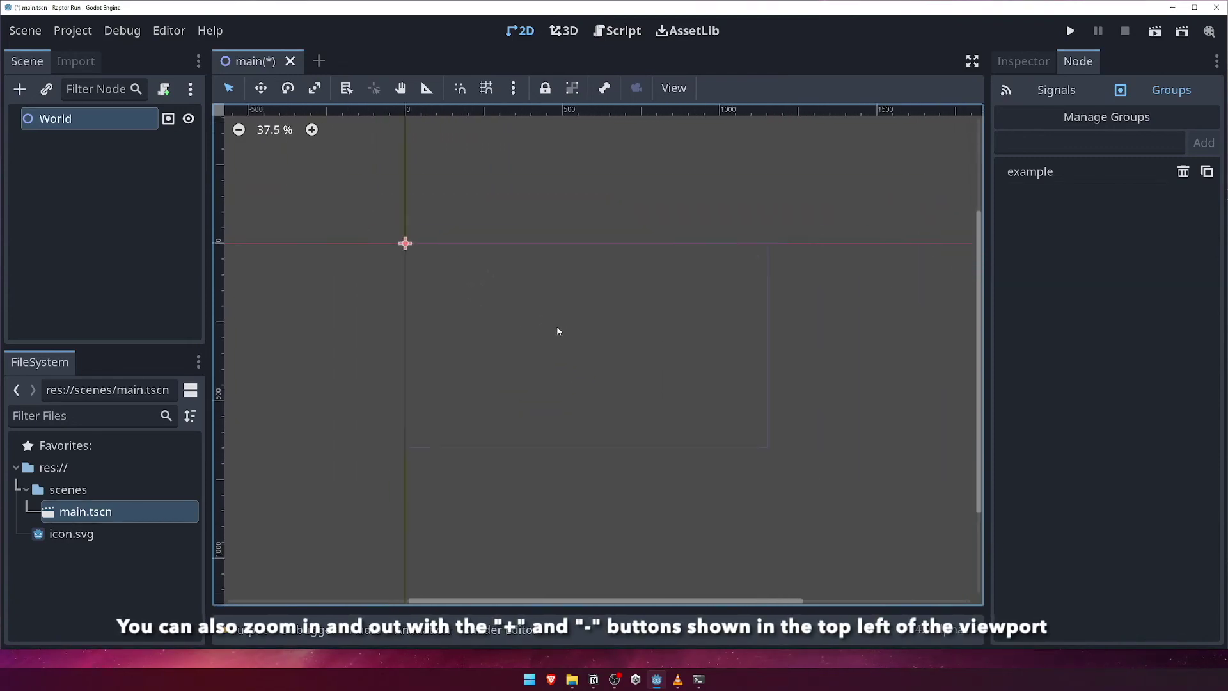
scroll(557, 328, "up", 1)
scroll(559, 332, "up", 2)
middle_click_drag(562, 335, 557, 330)
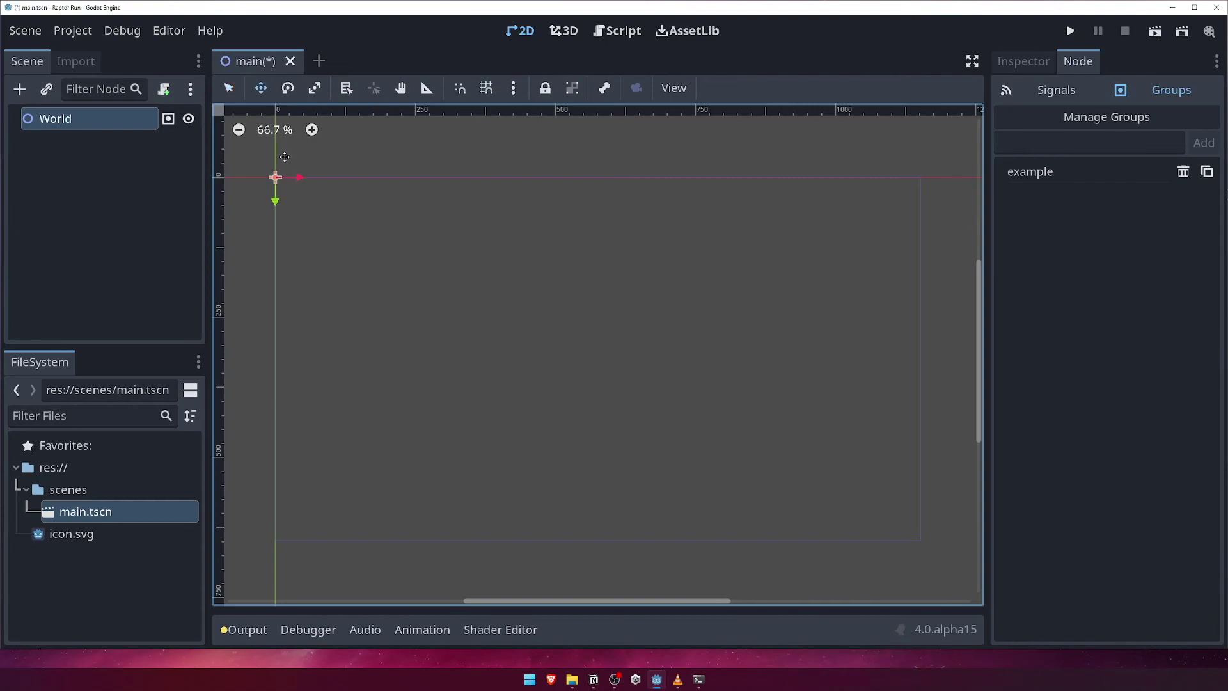
key("r")
key("w")
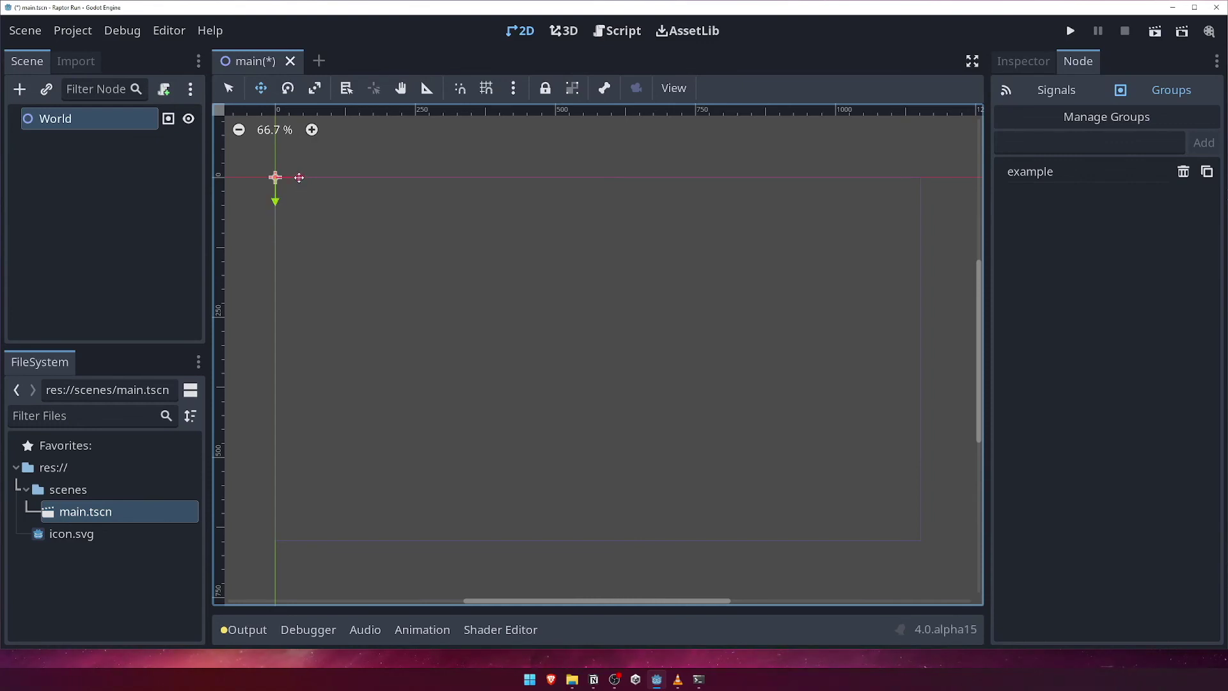
left_click_drag(300, 177, 402, 179)
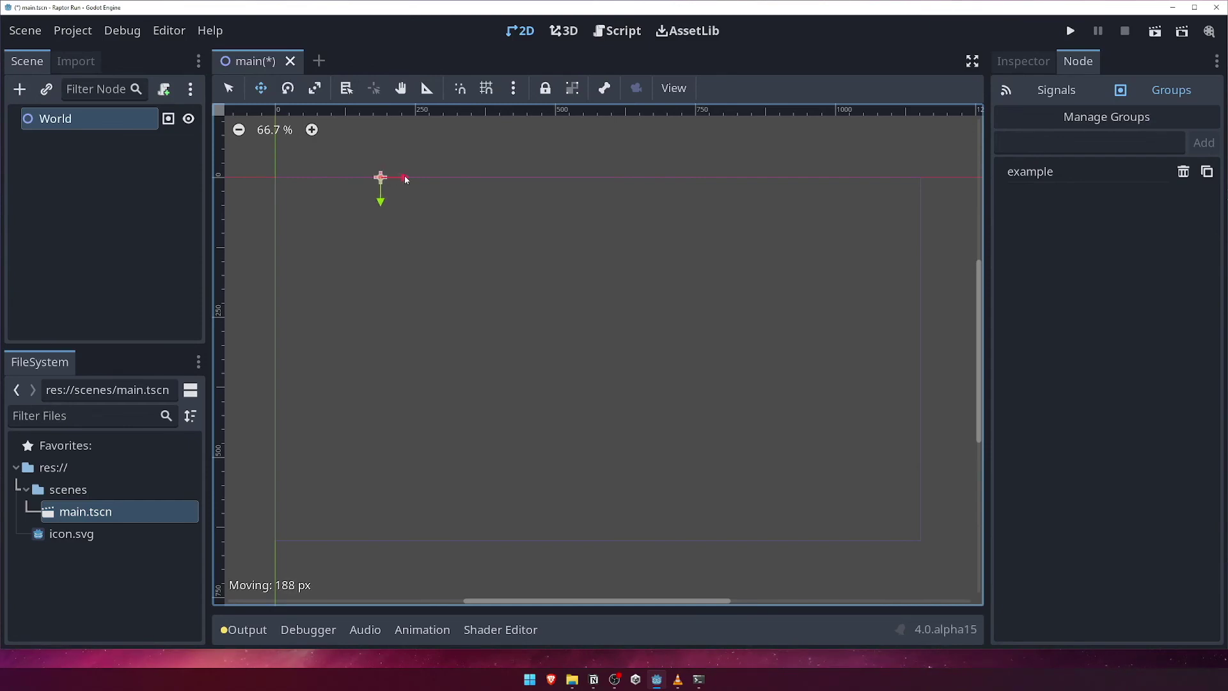
left_click_drag(404, 177, 336, 249)
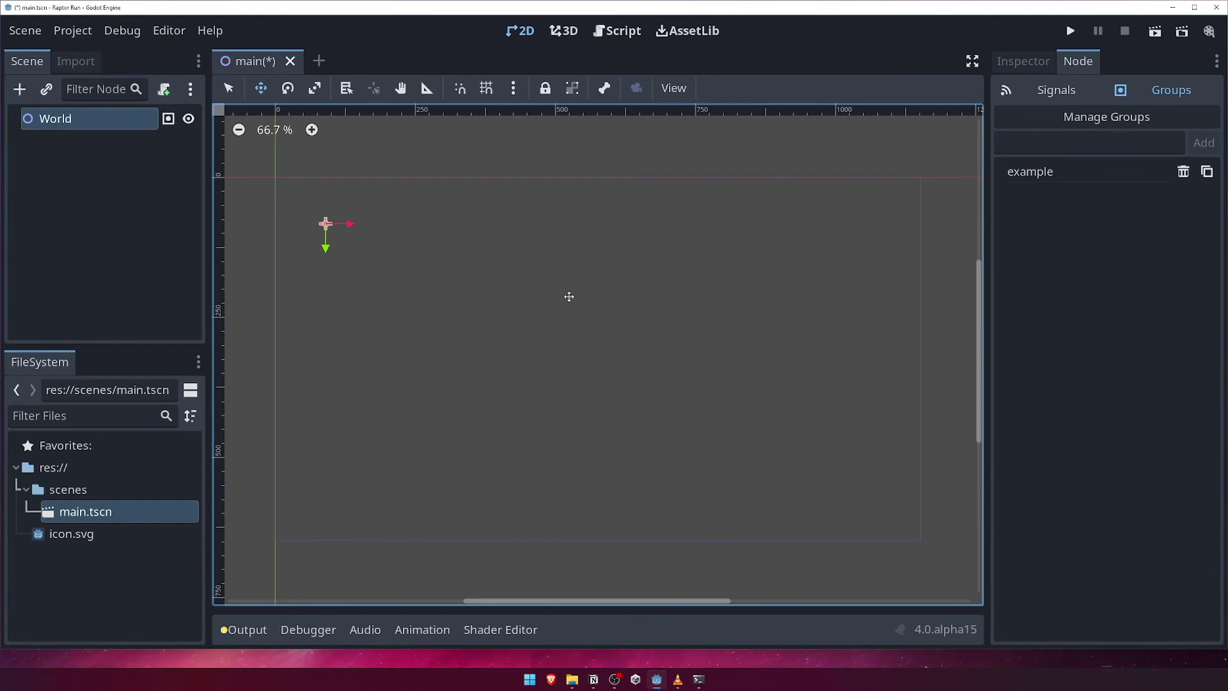
Rotate the World node to about -13.4° and scale it to about 5.5 in X and 1.1 in Y.
left_click(288, 87)
left_click_drag(386, 235, 356, 166)
key("s")
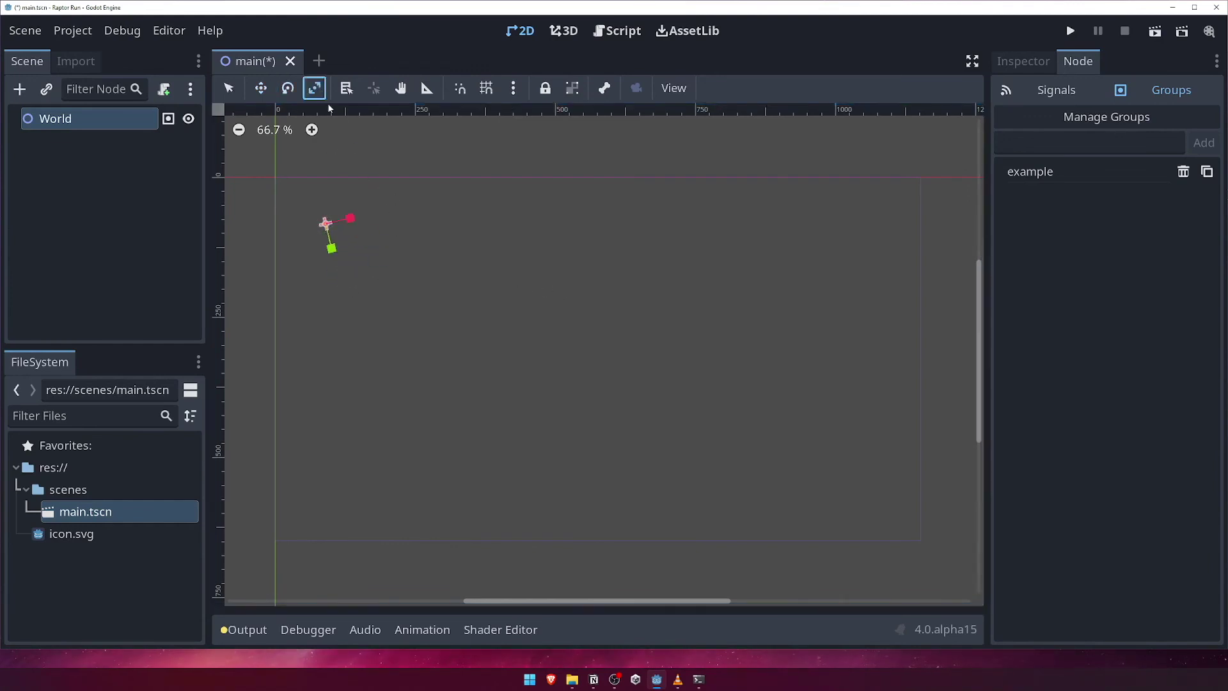
left_click_drag(332, 249, 405, 217)
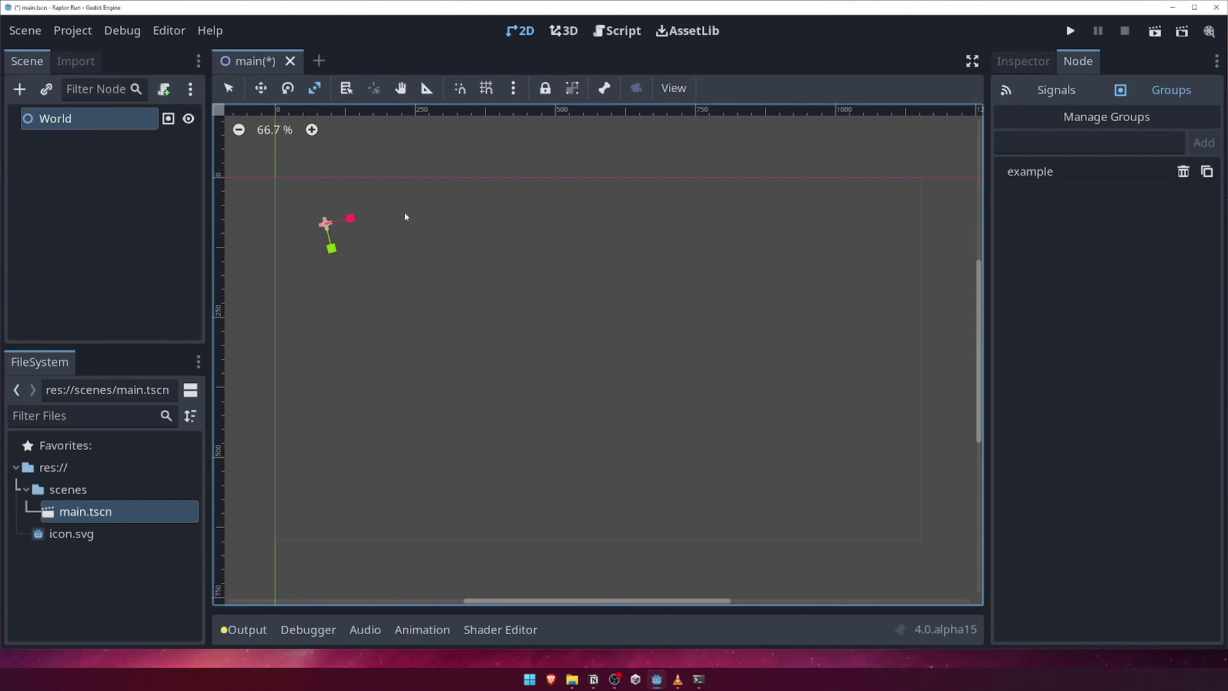
Reset the World node's scale, rotation and position to their defaults, and deselect the node.
left_click(1016, 64)
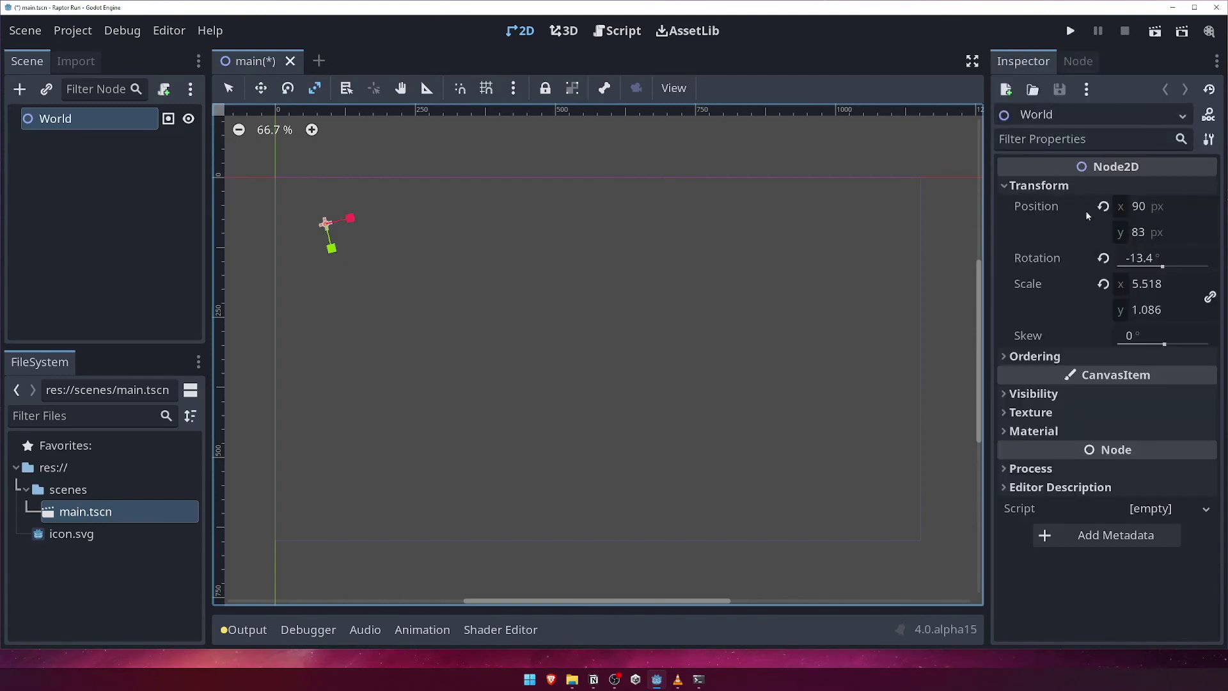
left_click(1104, 283)
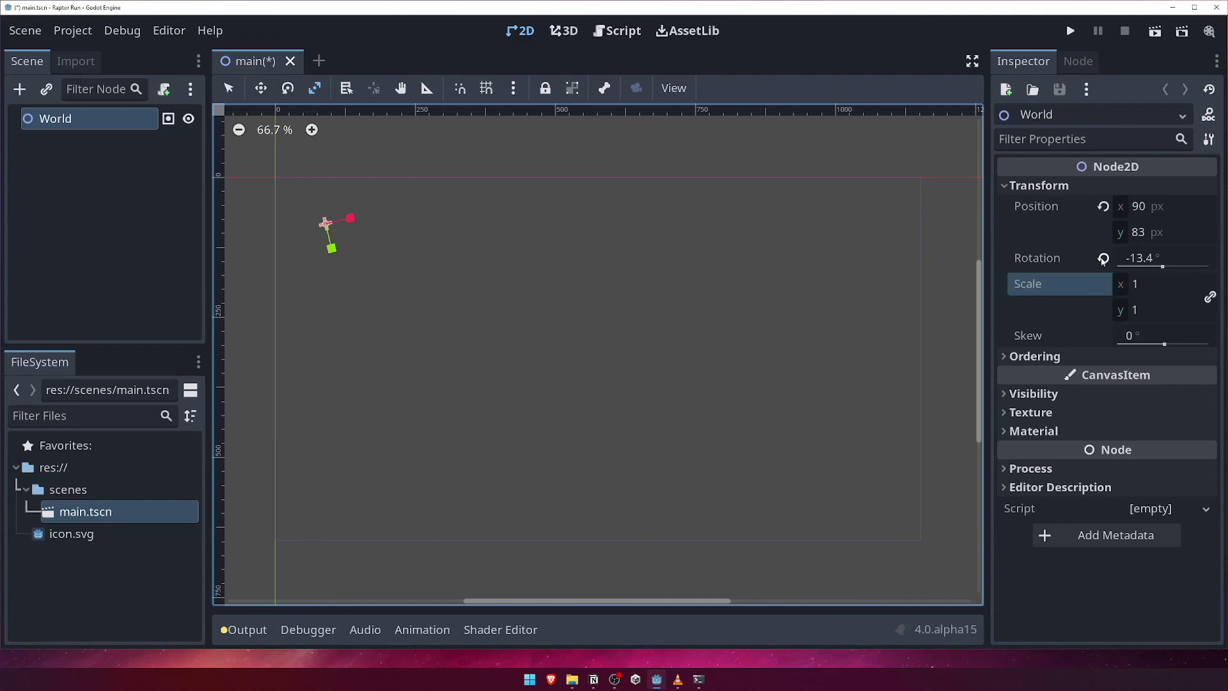
left_click(1103, 258)
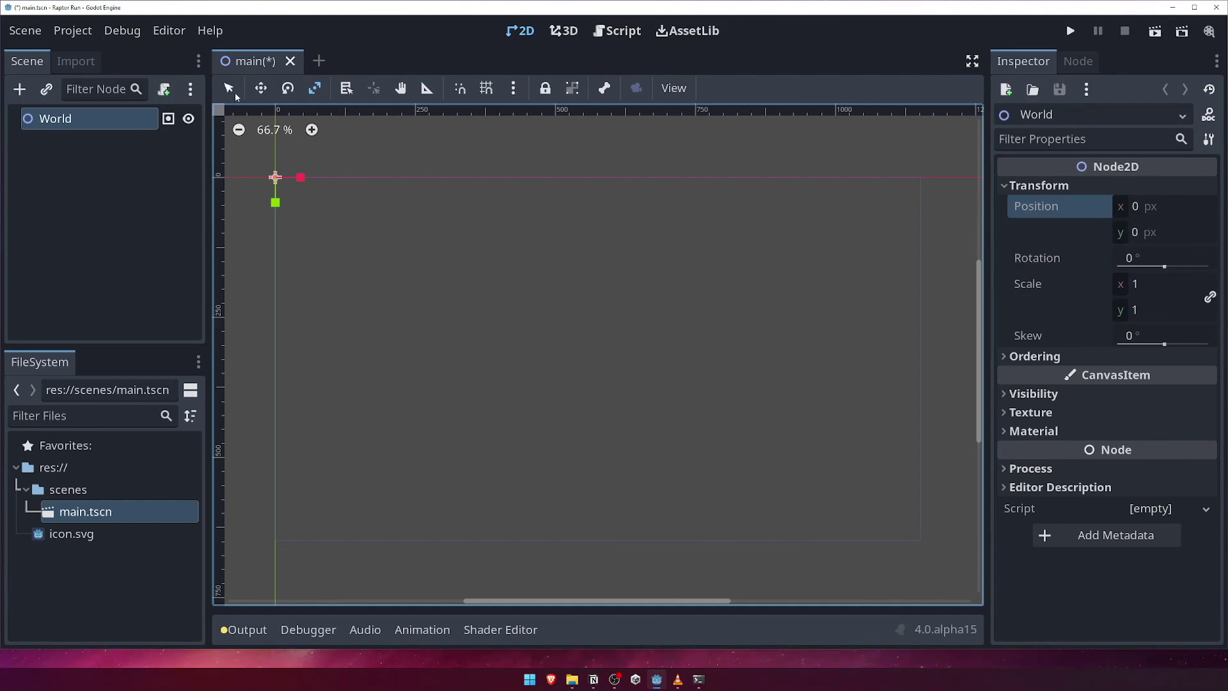
left_click(472, 256)
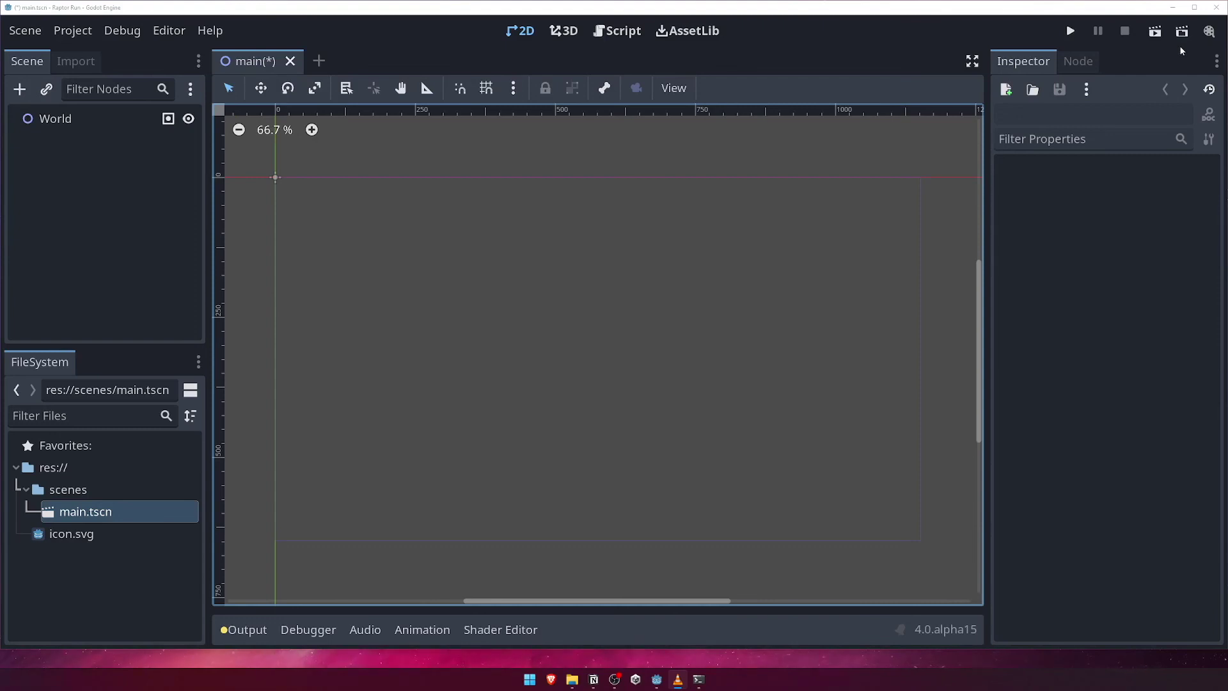
Run the project with the current scene chosen as its main scene, and close the game window.
left_click(1070, 32)
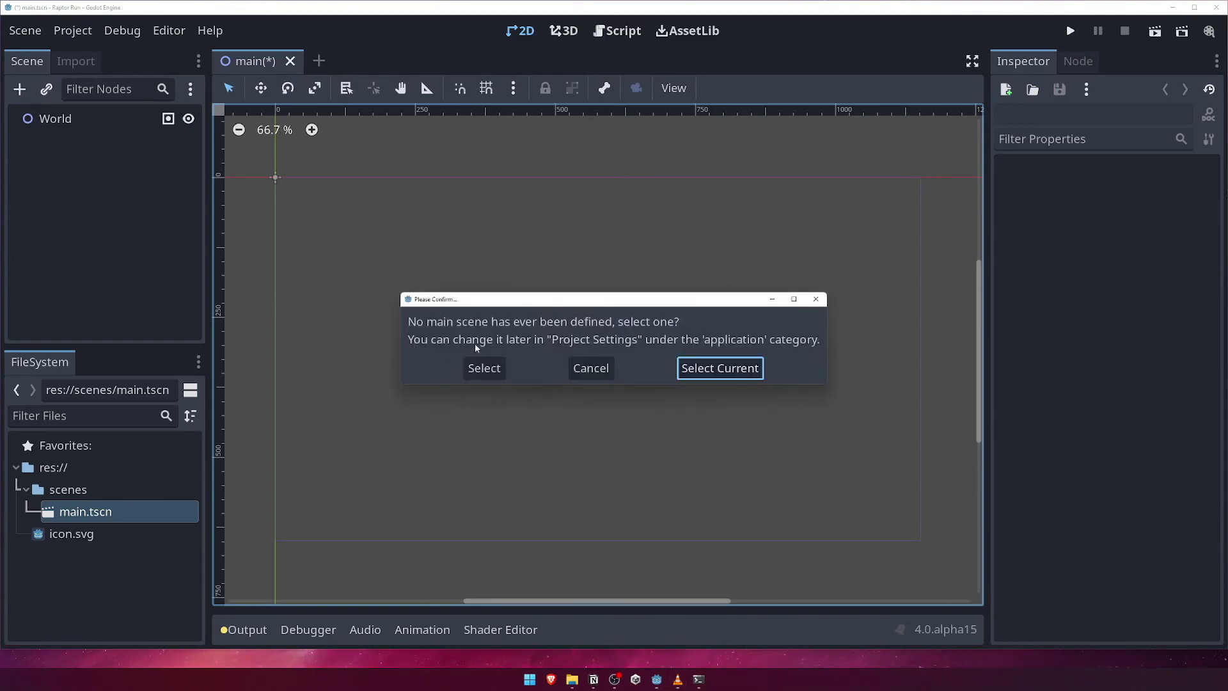
left_click(725, 371)
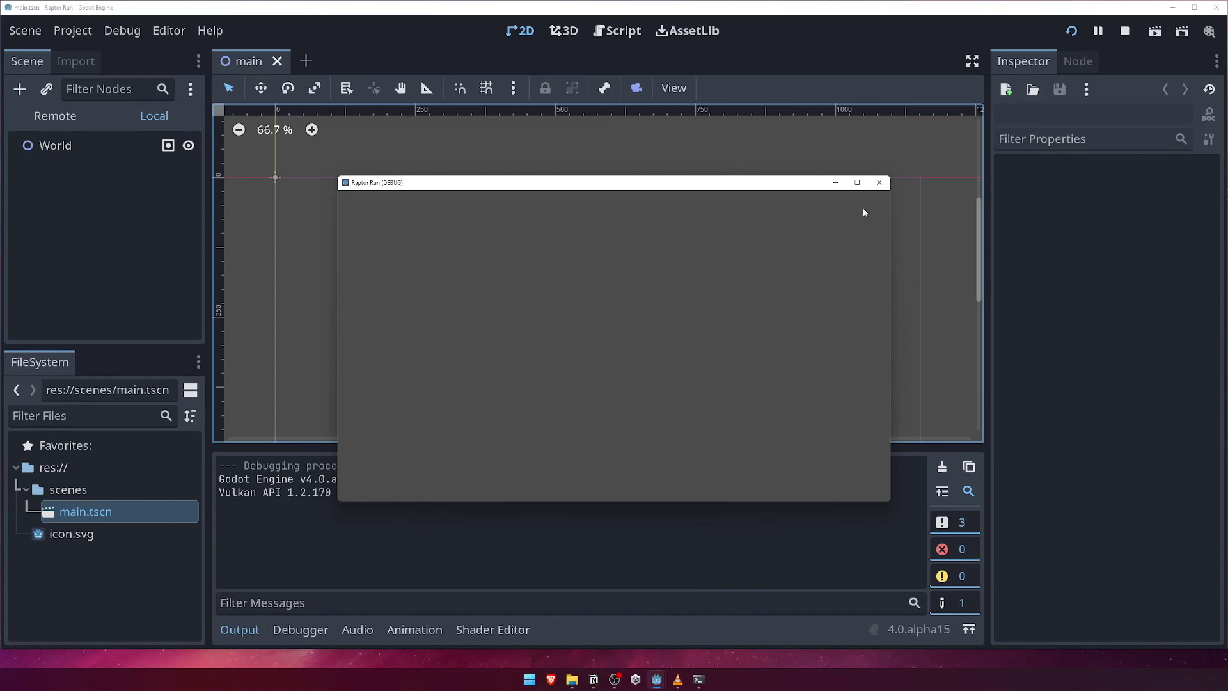
left_click(879, 183)
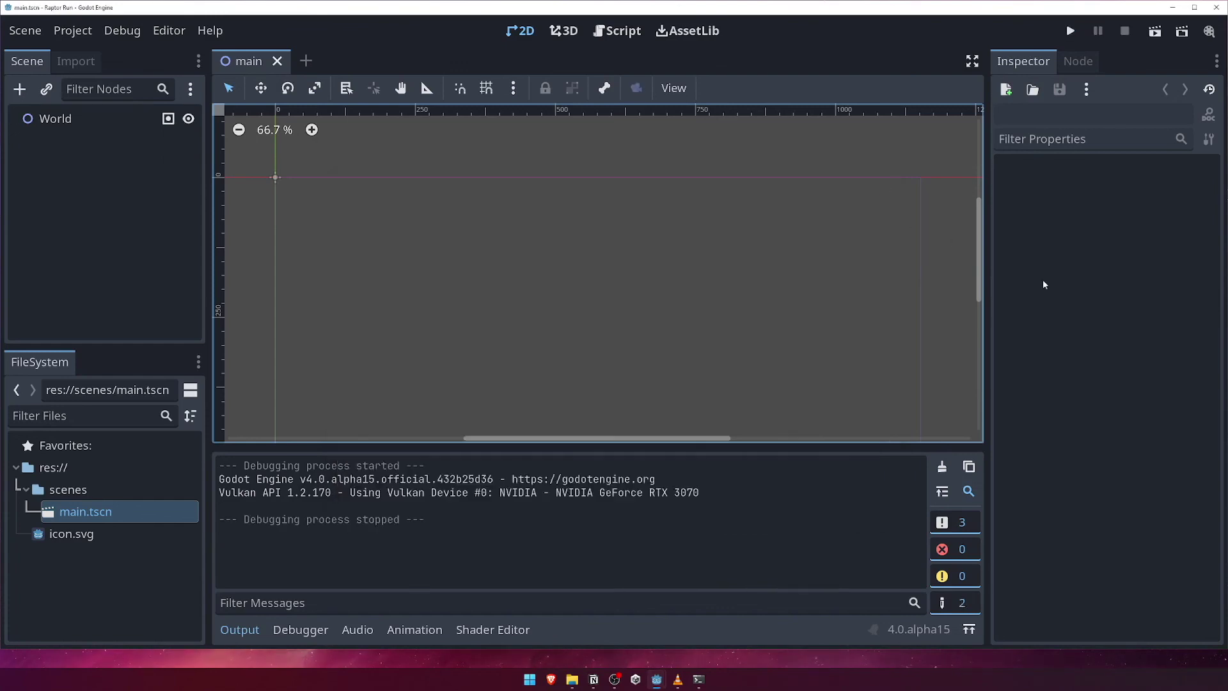